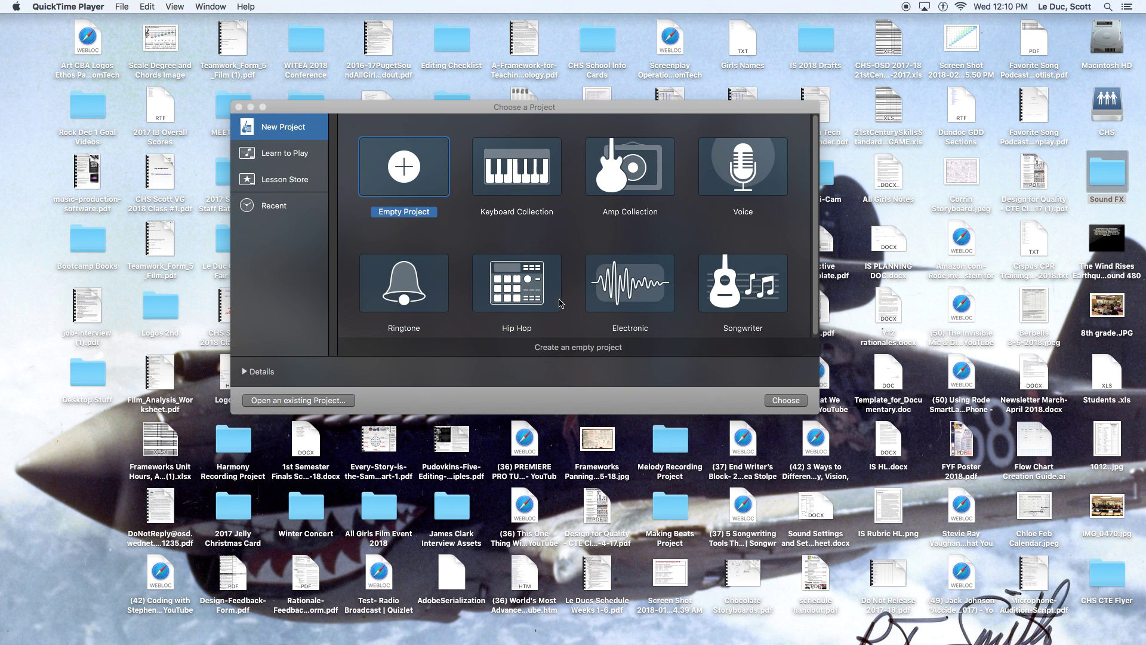
Start a new project from the Empty Project template.
double_click(404, 169)
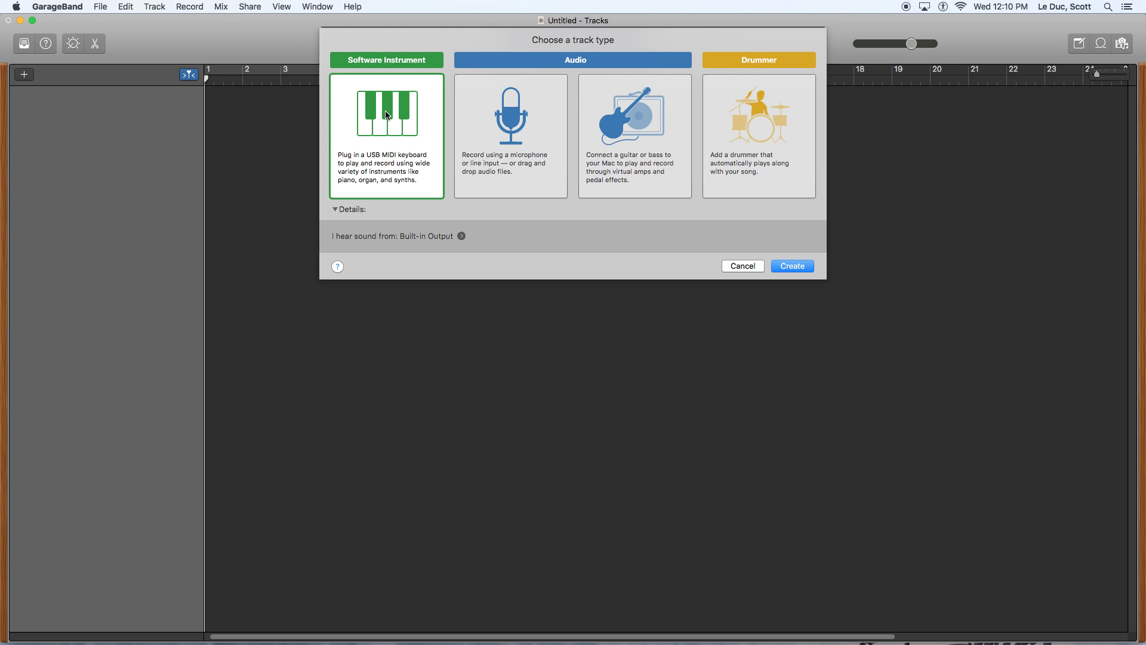
Create the Classic Electric Piano software instrument track, then hide Smart Controls and the Library panel.
left_click(796, 267)
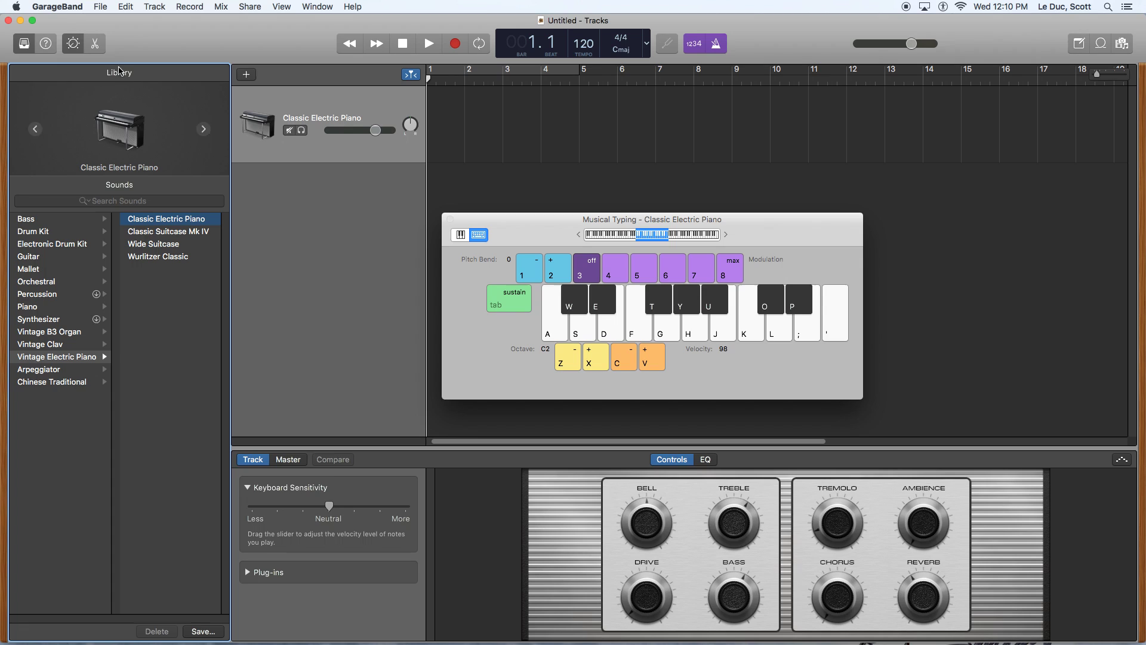
left_click(72, 45)
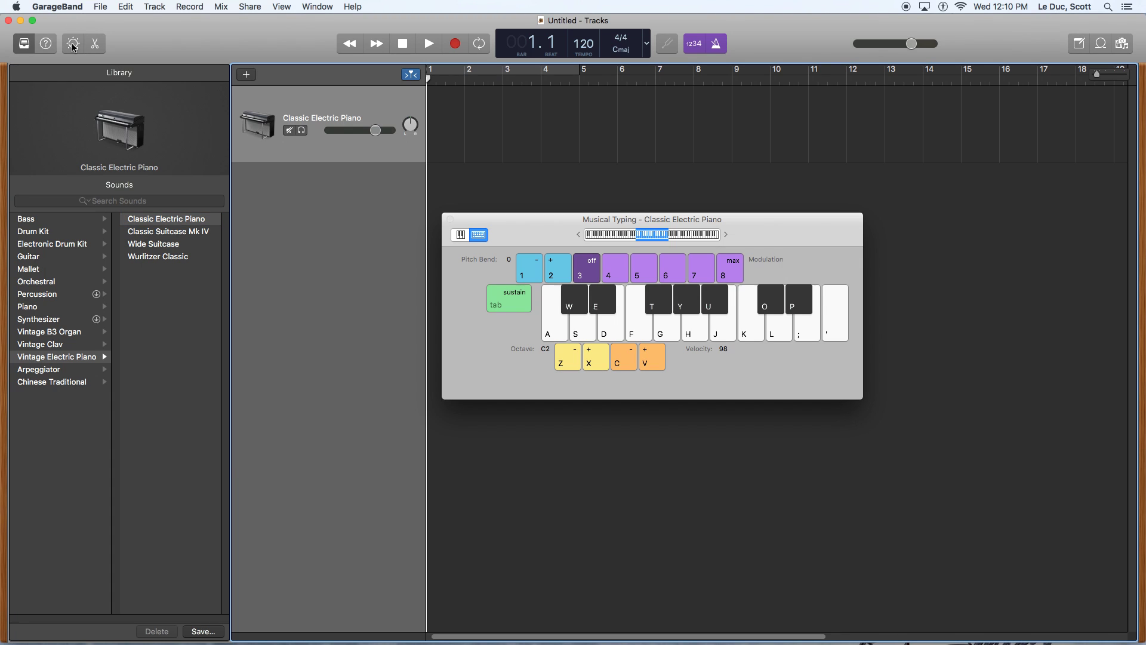
left_click(24, 45)
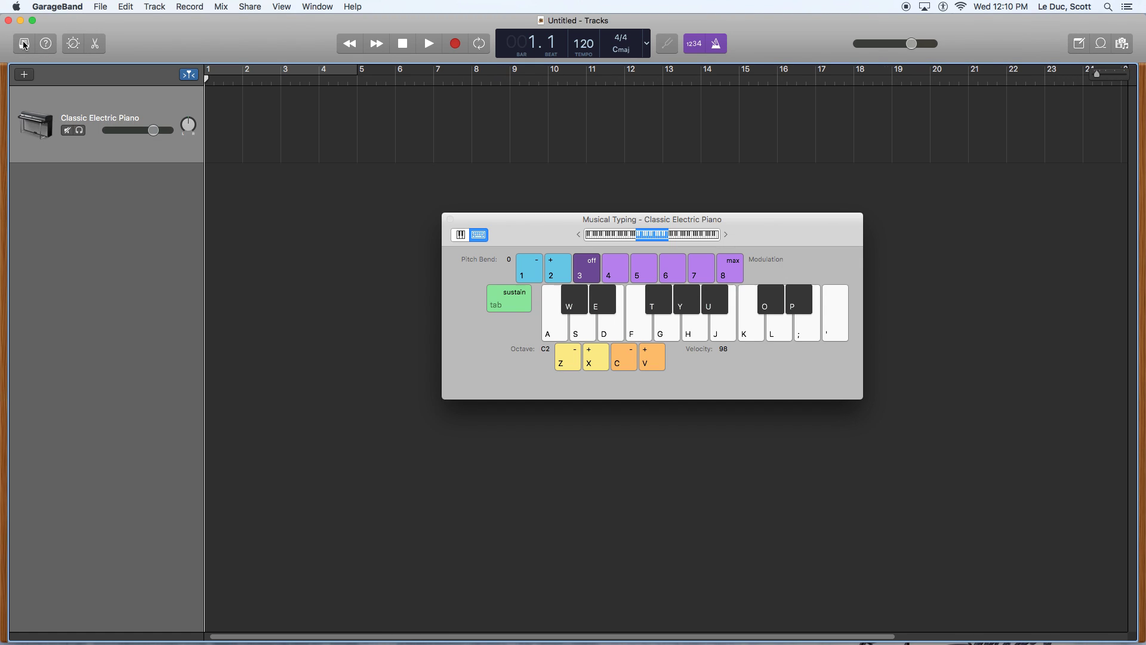
left_click(24, 45)
left_click(24, 44)
left_click(25, 45)
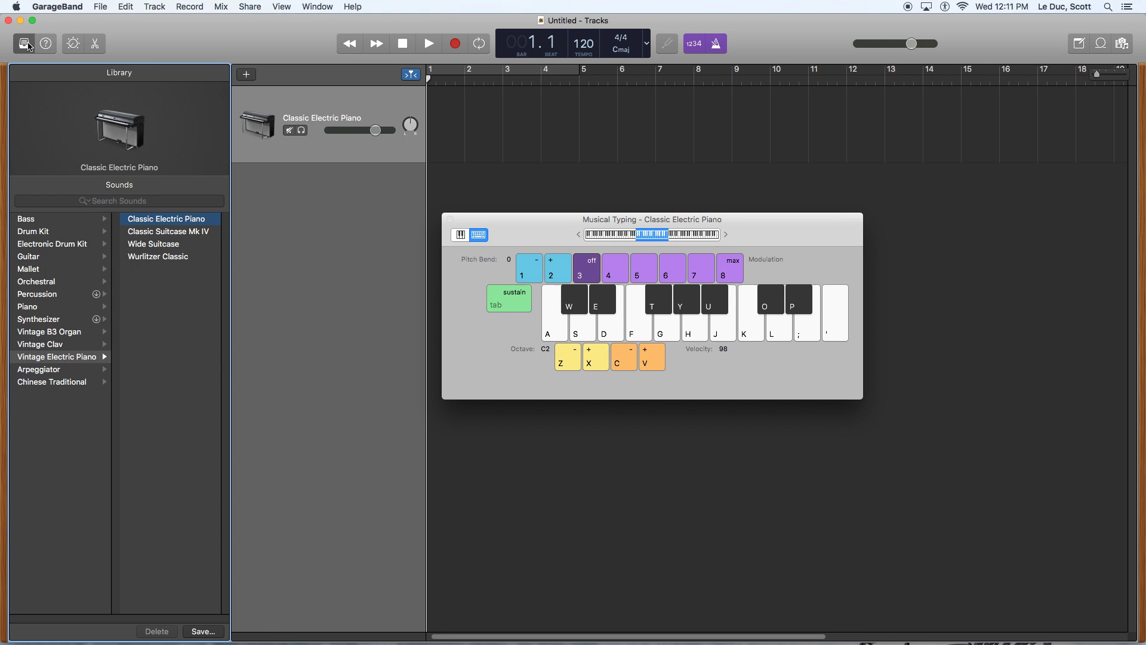
left_click(26, 47)
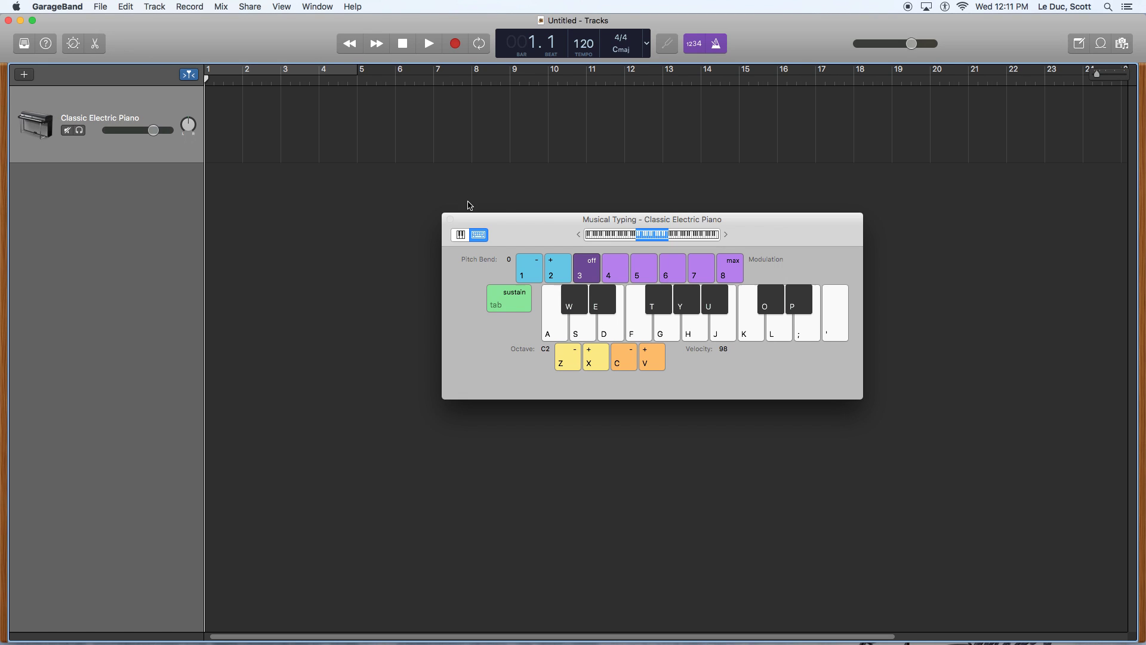
Close the Musical Typing keyboard and narrow the project window to reveal desktop icons.
left_click(451, 220)
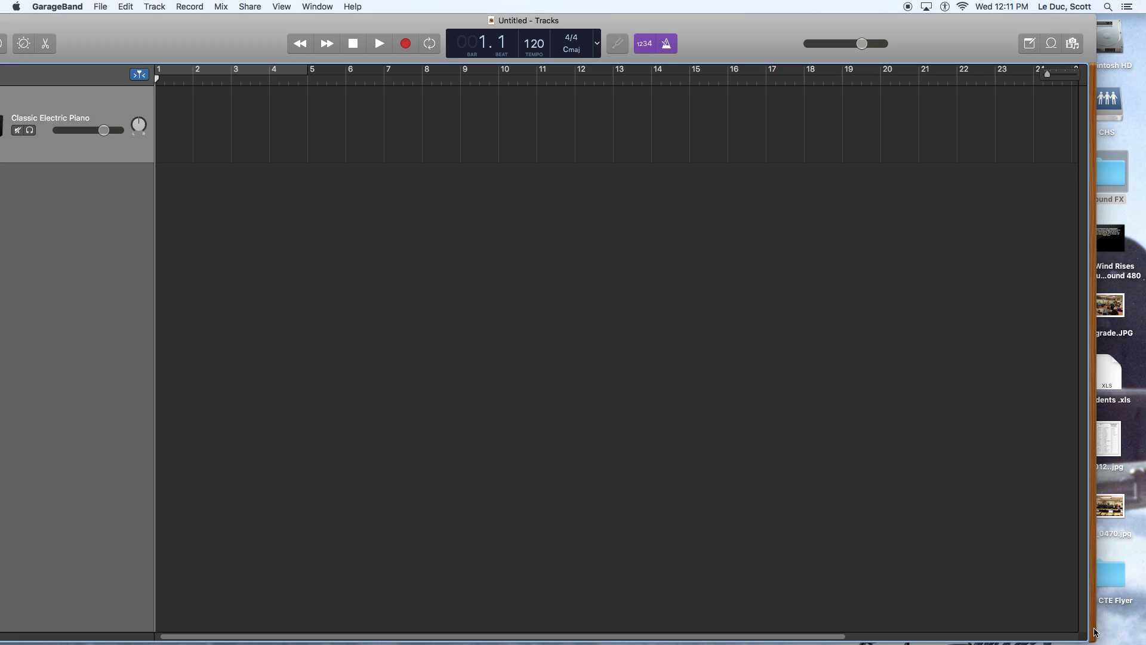
left_click_drag(1142, 638, 1046, 628)
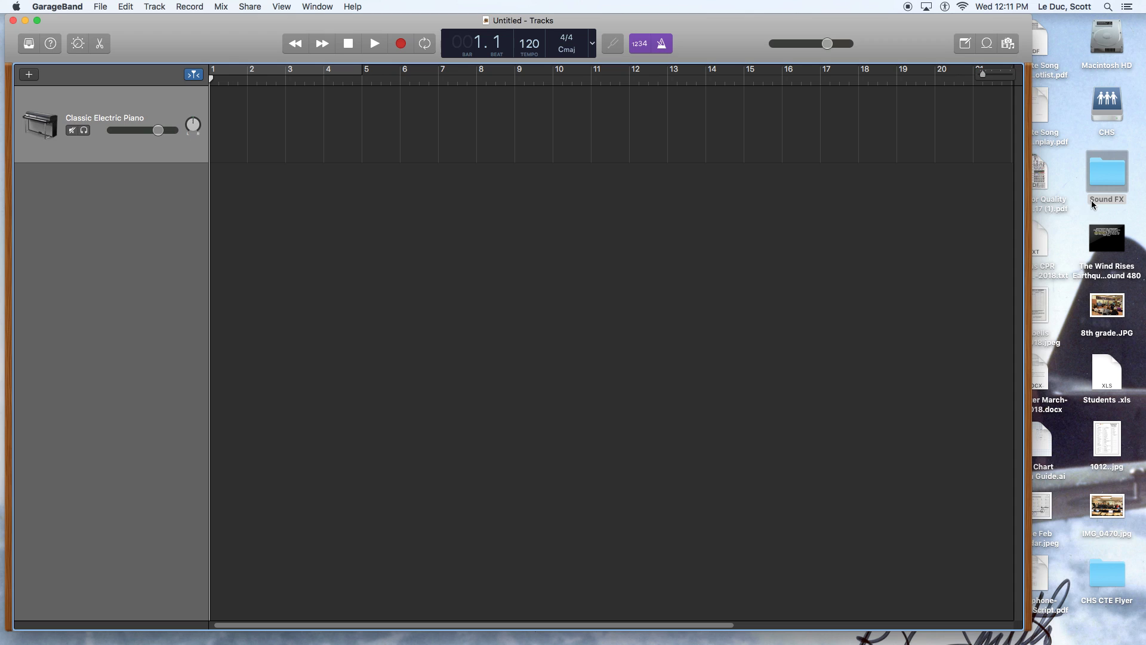
left_click_drag(1027, 627, 1059, 630)
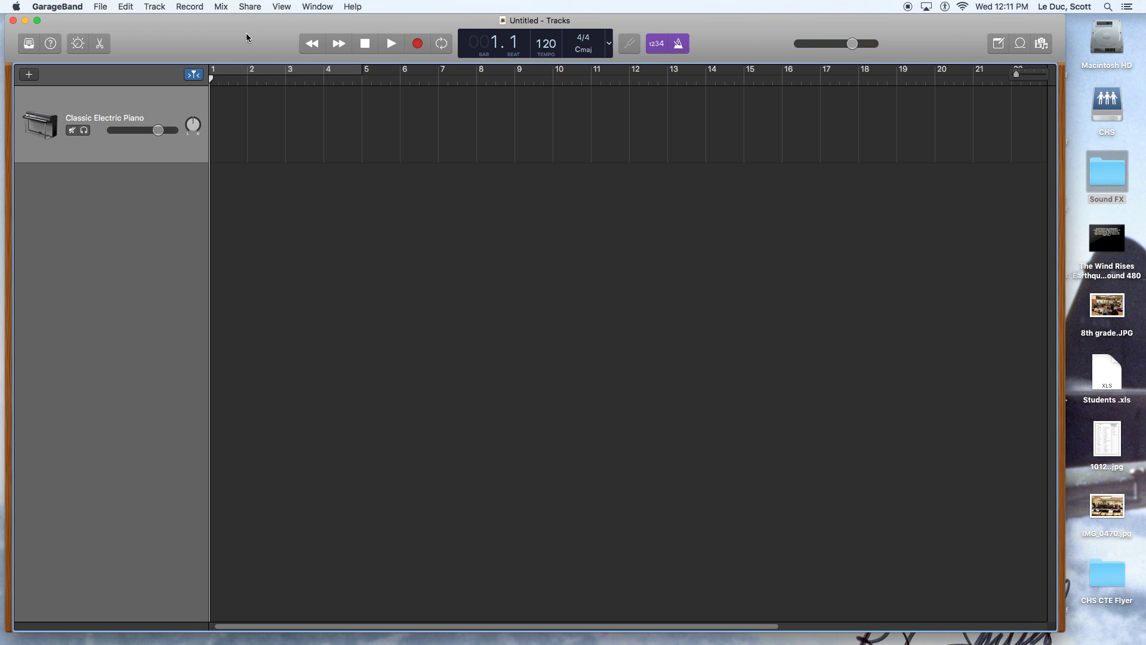
Import 'The Wind Rises Earthquake Scene without sound 480', preview it, and reposition the movie window.
left_click_drag(1111, 239, 400, 99)
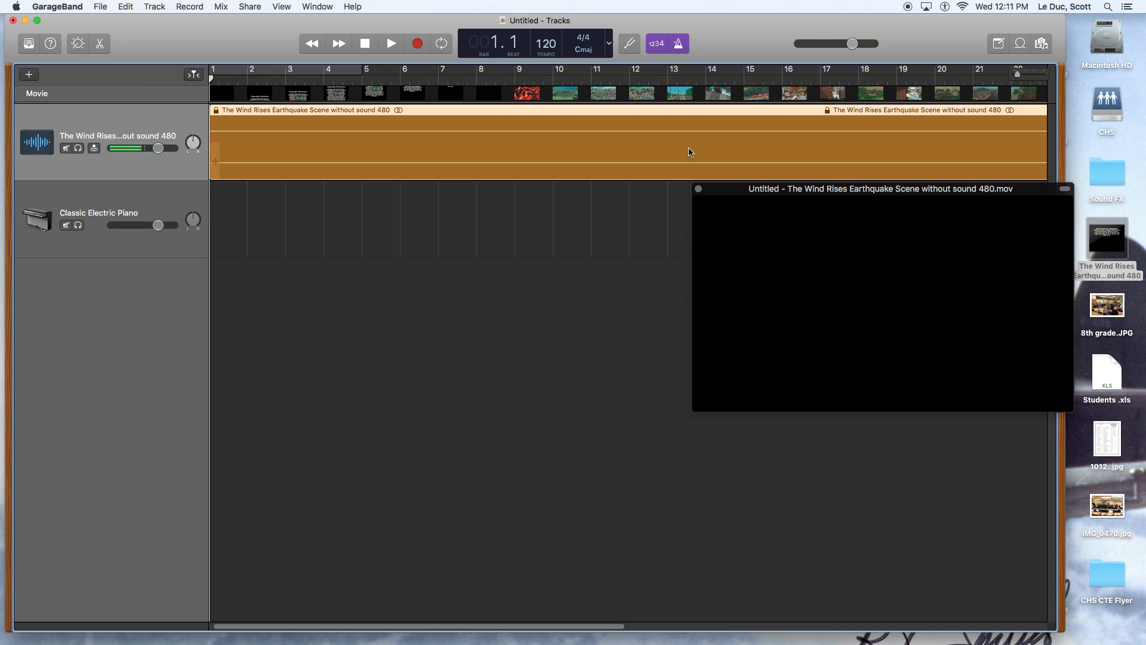
key("space")
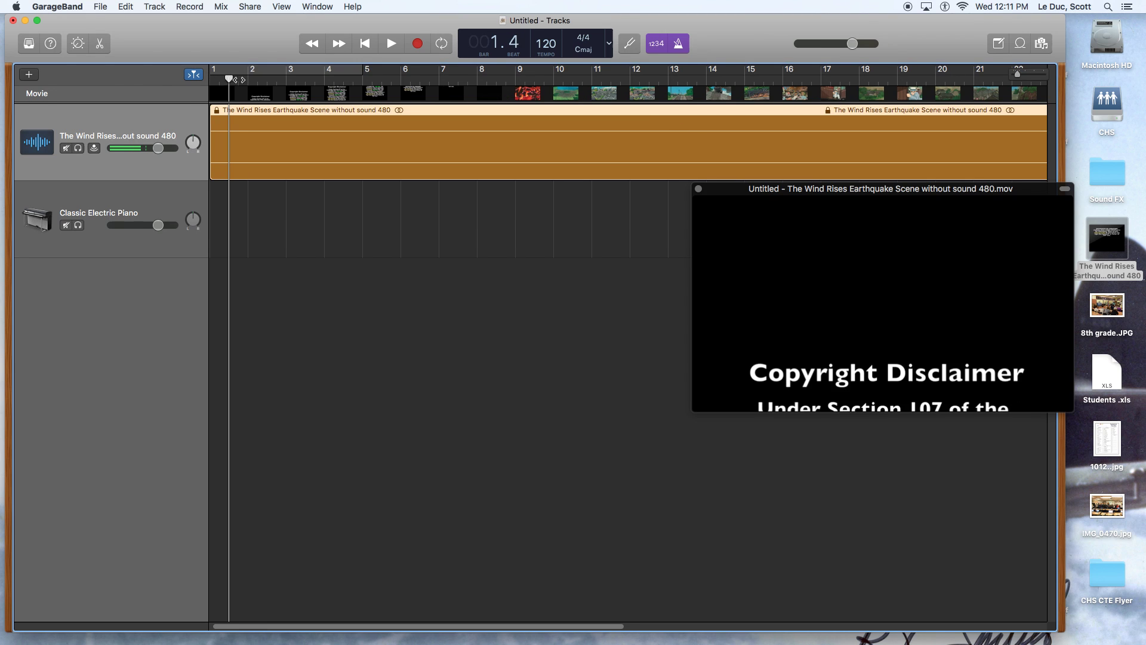
mouse_move(813, 258)
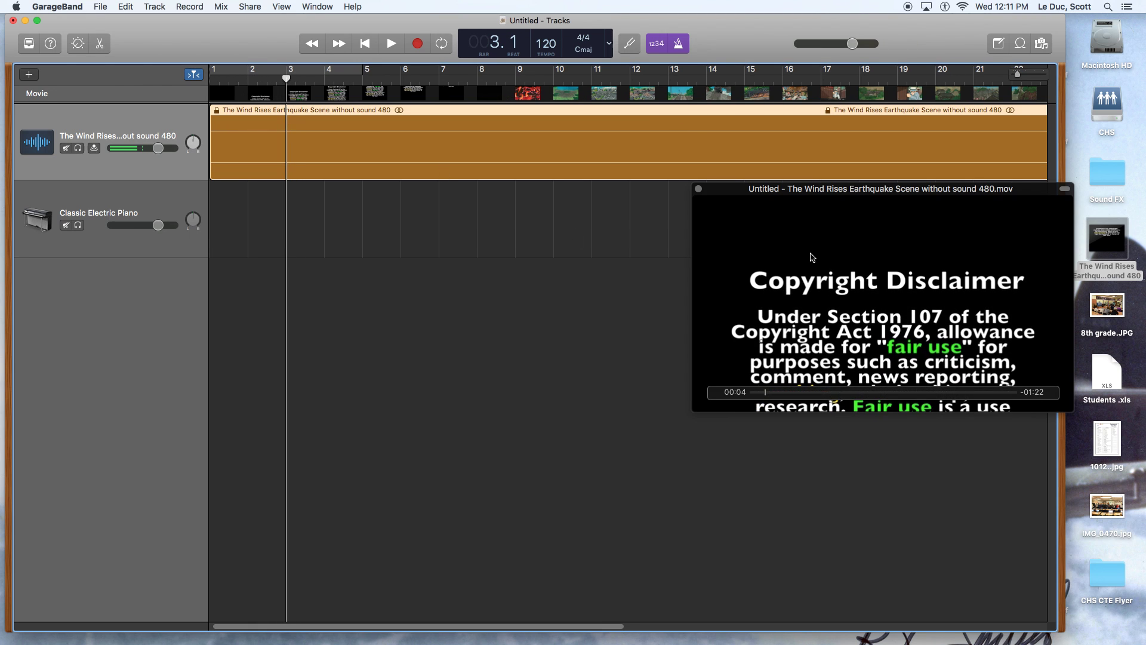
left_click_drag(761, 190, 795, 151)
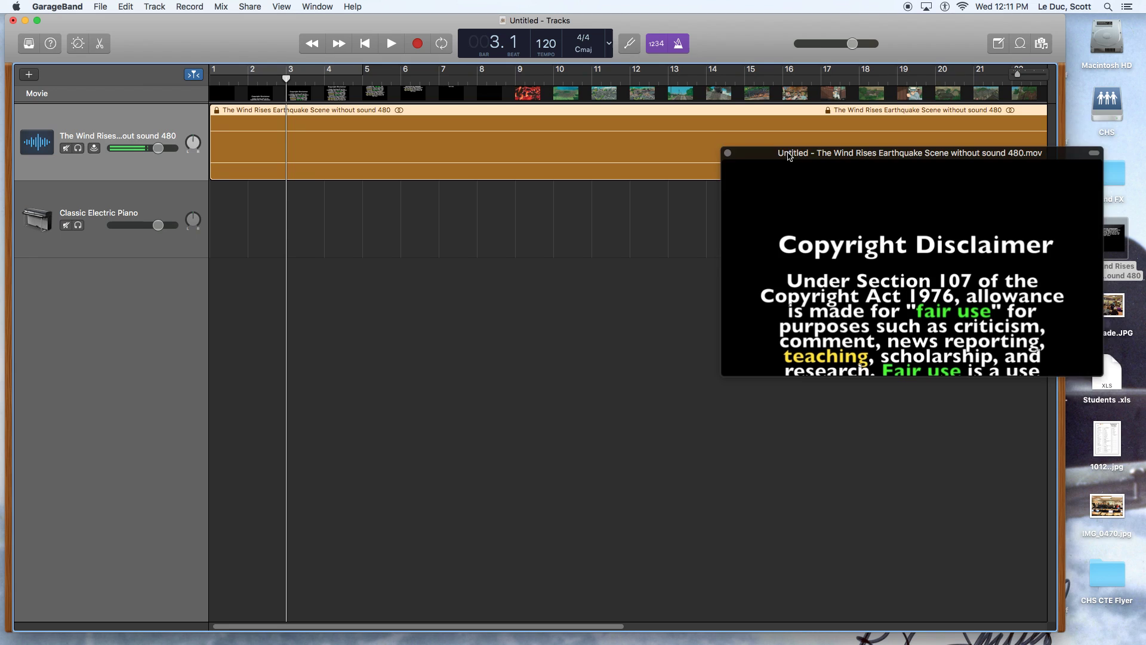
mouse_move(1058, 631)
left_mouse_down()
mouse_move(742, 627)
mouse_move(1142, 637)
mouse_move(1078, 634)
left_mouse_up()
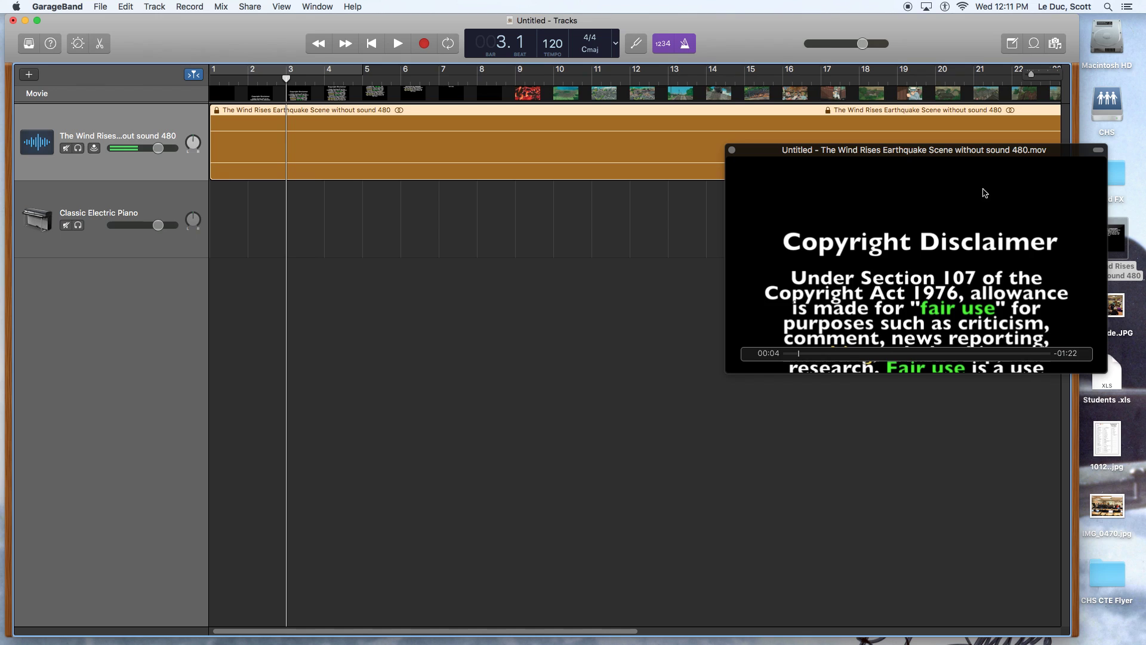
left_click_drag(927, 154, 868, 294)
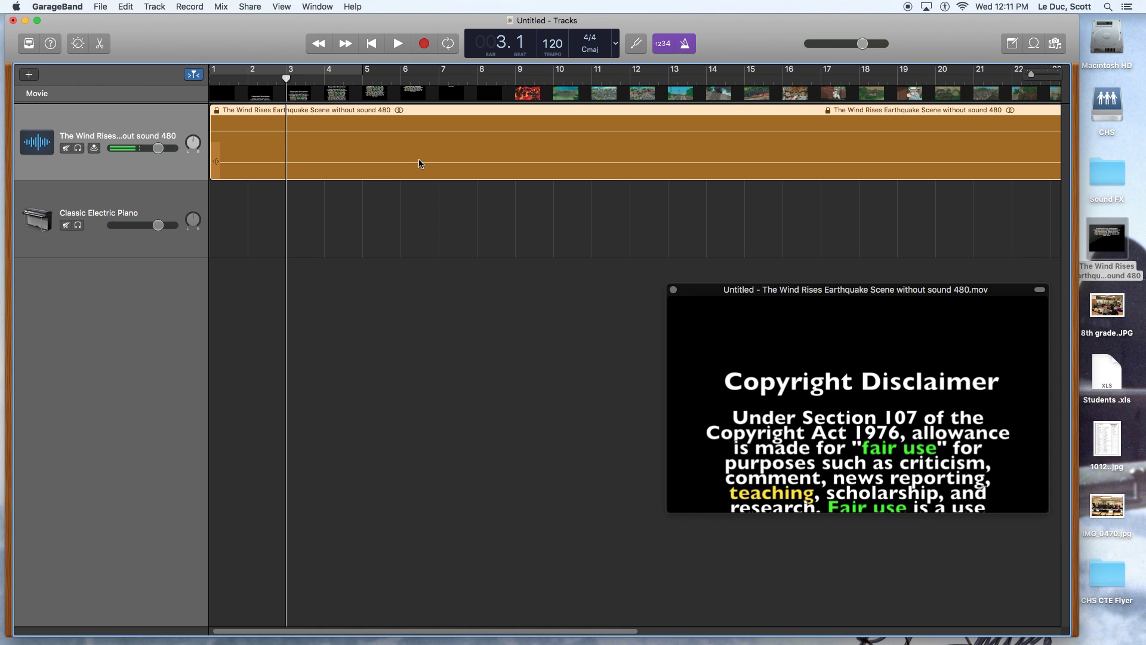
Delete the Classic Electric Piano track and the movie's audio region, with the playhead at bar 1.
left_click(104, 199)
right_click(94, 192)
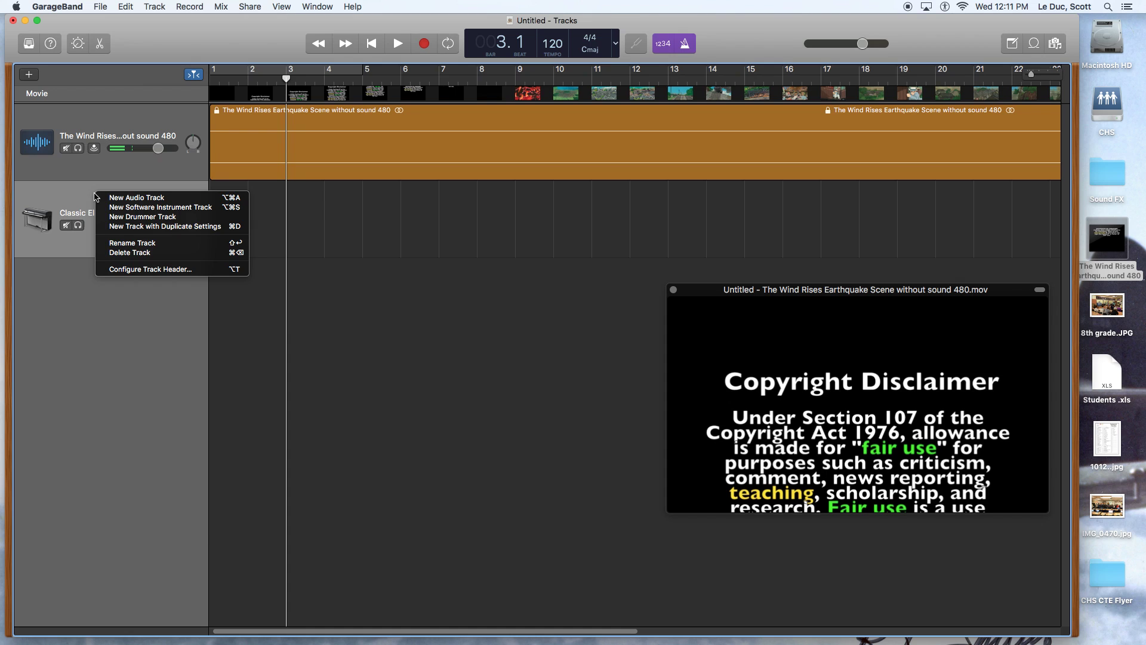
left_click(123, 249)
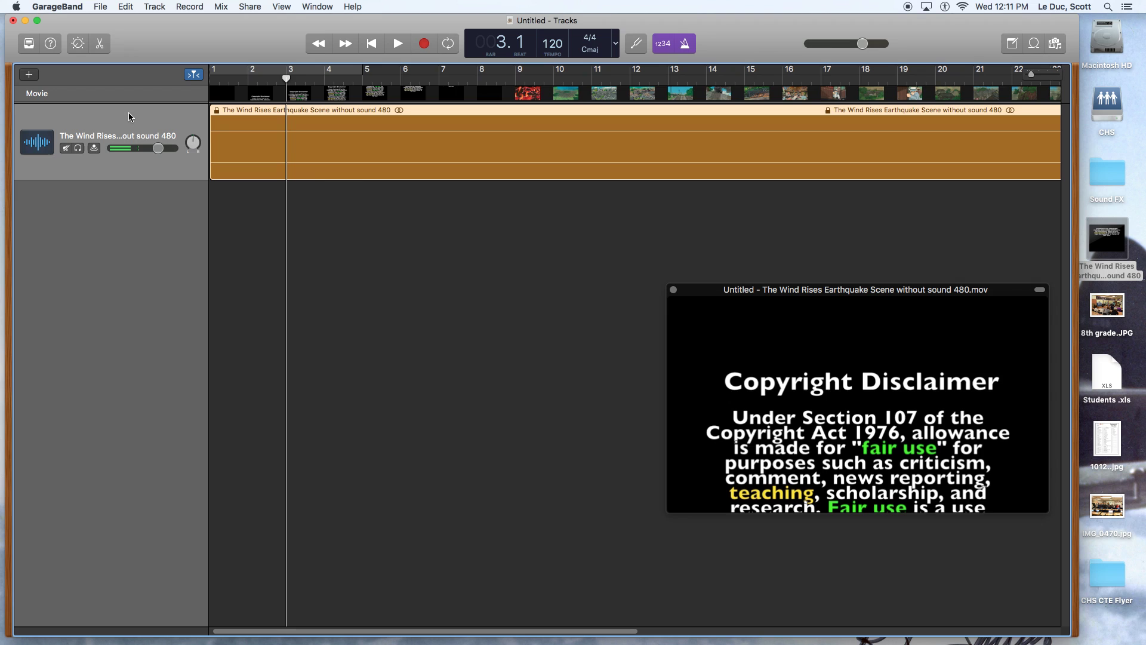
left_click_drag(278, 80, 214, 78)
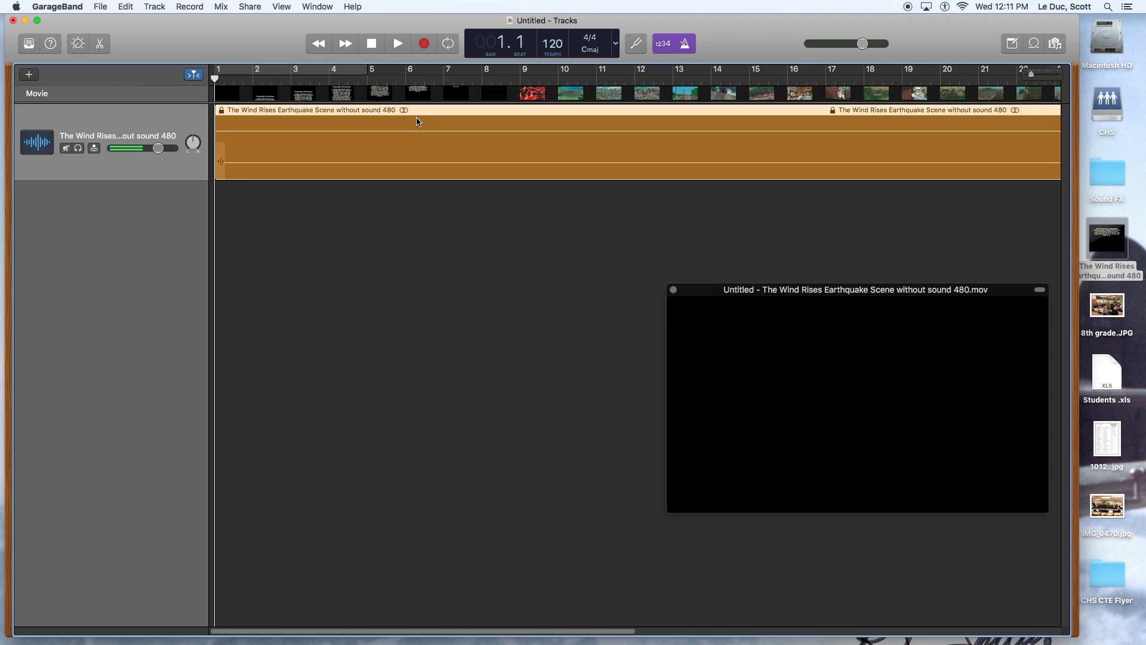
key("Delete")
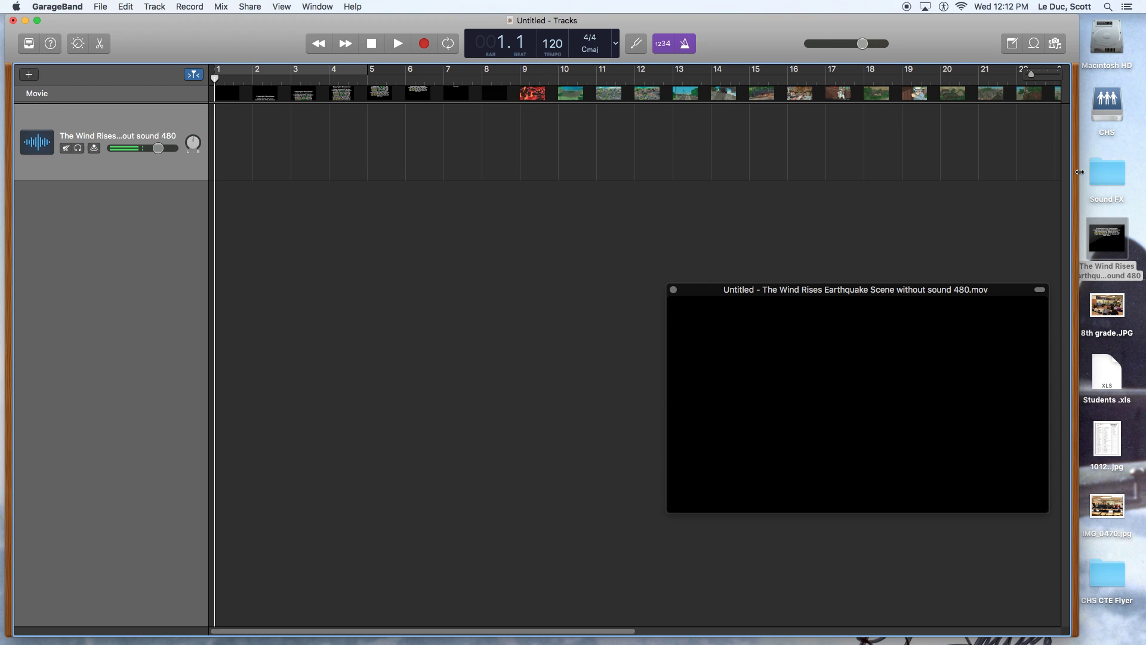
Add 'Tension in power lines' from Sound FX as a new track, starting near bar 2.5.
double_click(1107, 173)
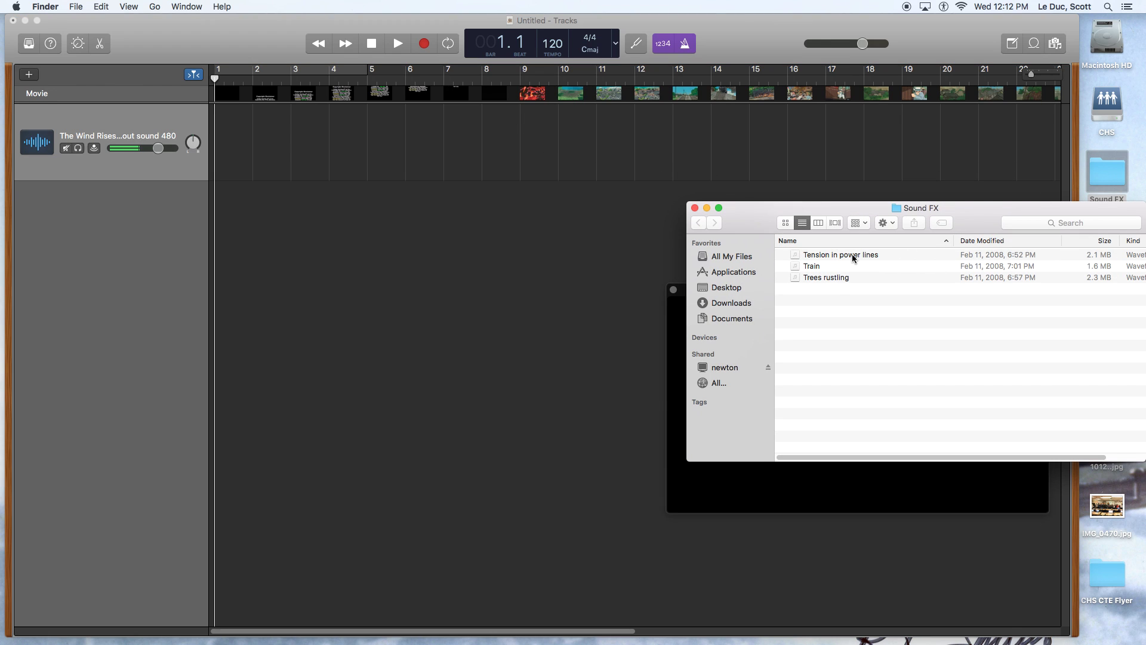
left_click_drag(853, 257, 473, 248)
key("super+w")
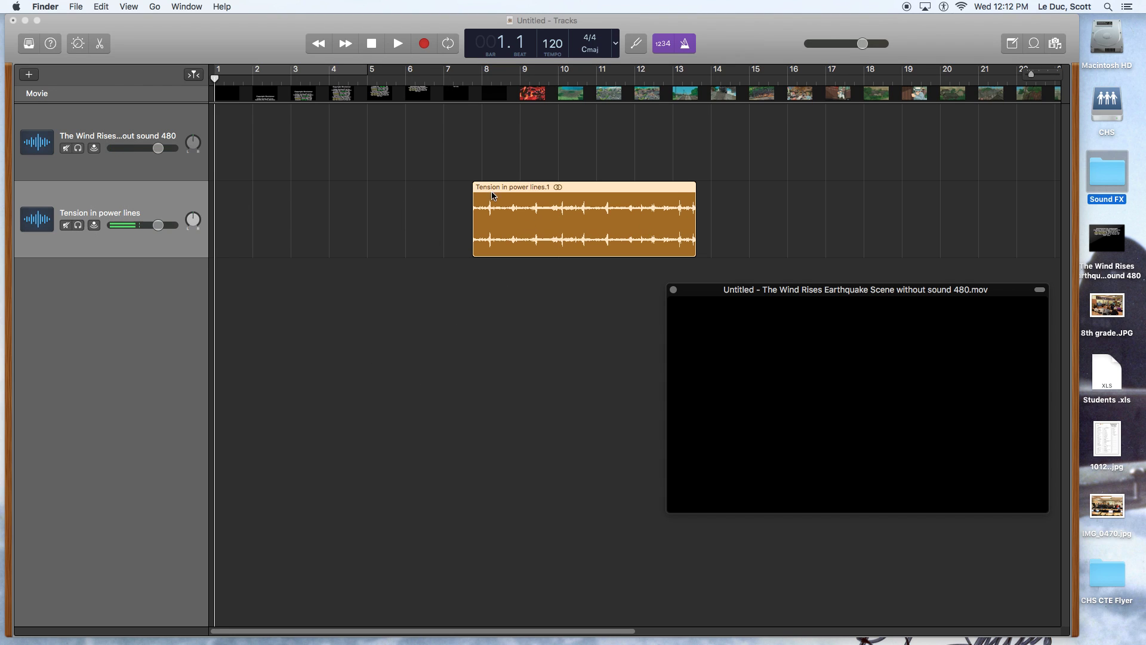
left_click_drag(598, 190, 398, 190)
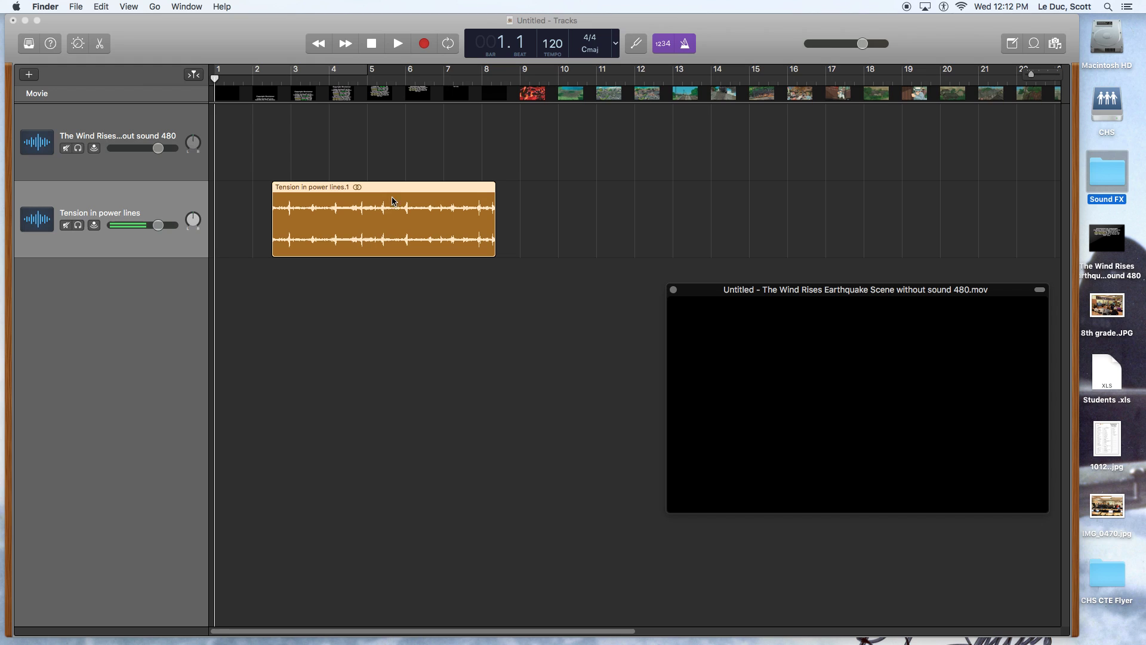
Split the Tension region around bar 5 and delete the left half.
left_click(378, 78)
left_click_drag(377, 78, 396, 79)
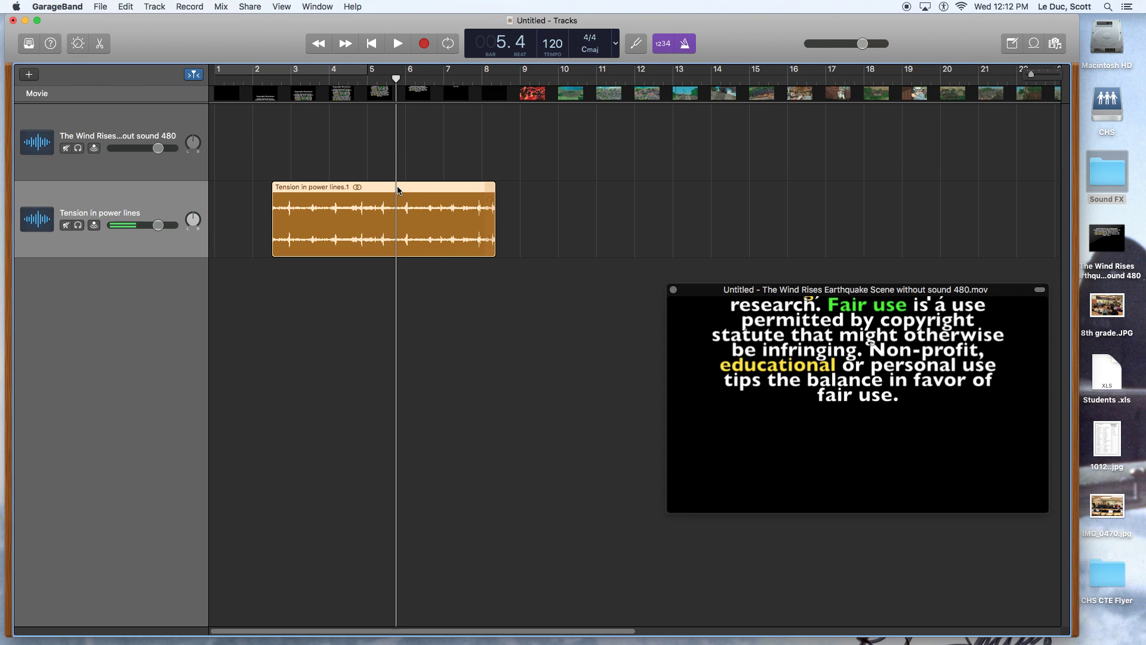
key("super+t")
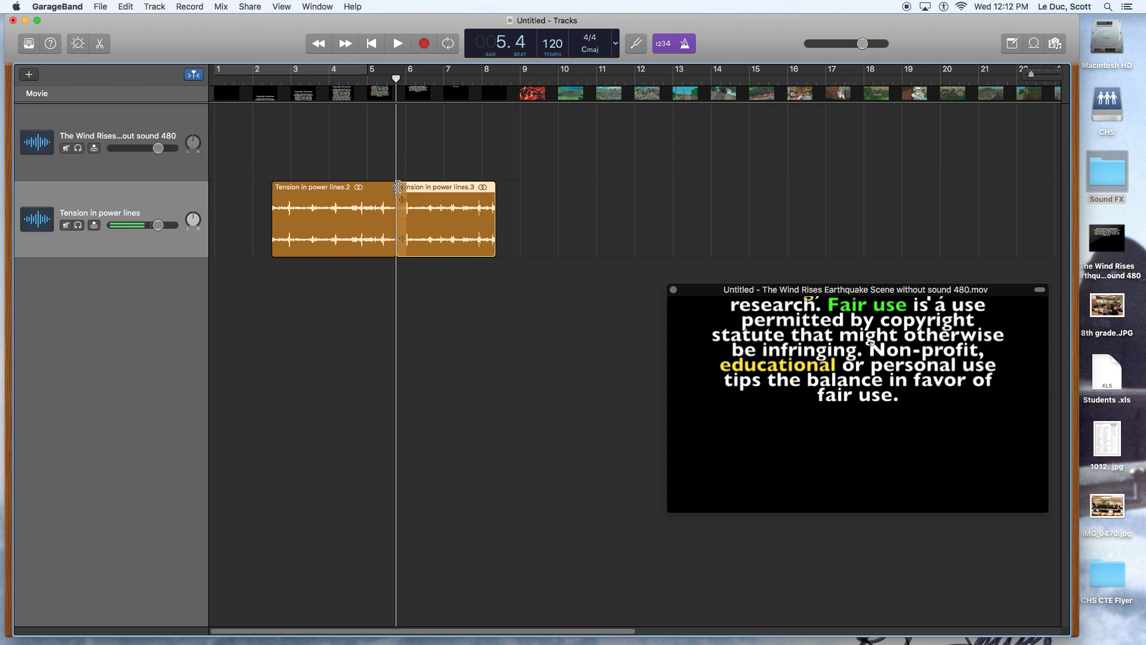
left_click(382, 207)
key("Delete")
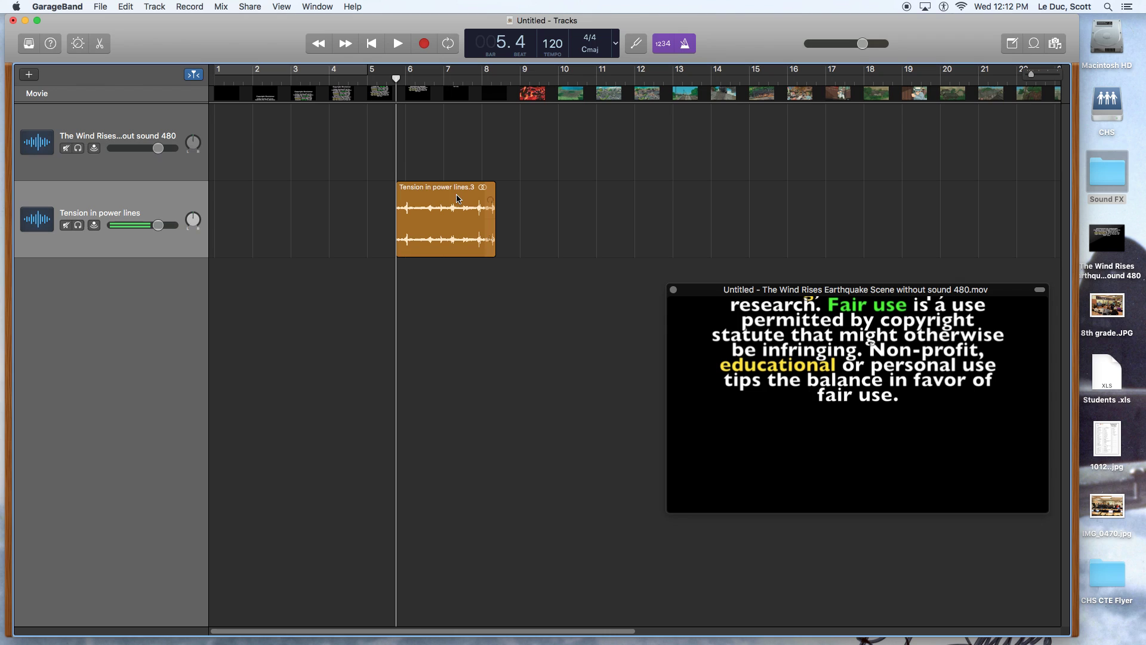
Split again at bar 6.2, delete the later piece, and move the short clip to about bar 4.7.
left_click_drag(401, 79, 414, 80)
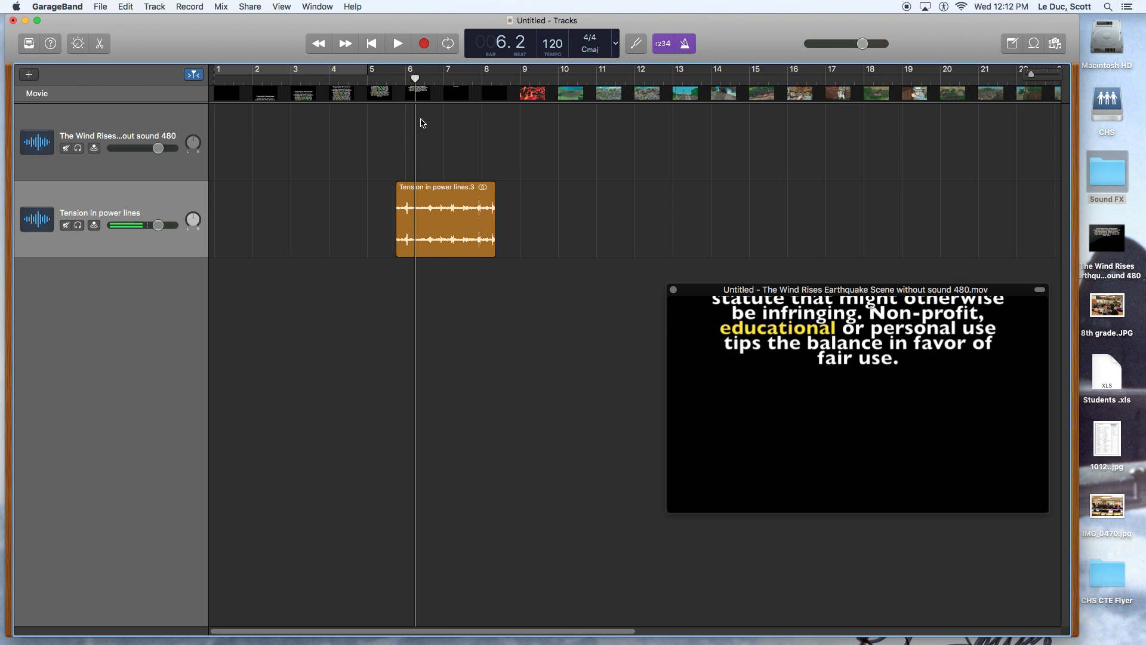
left_click(423, 188)
key("super+t")
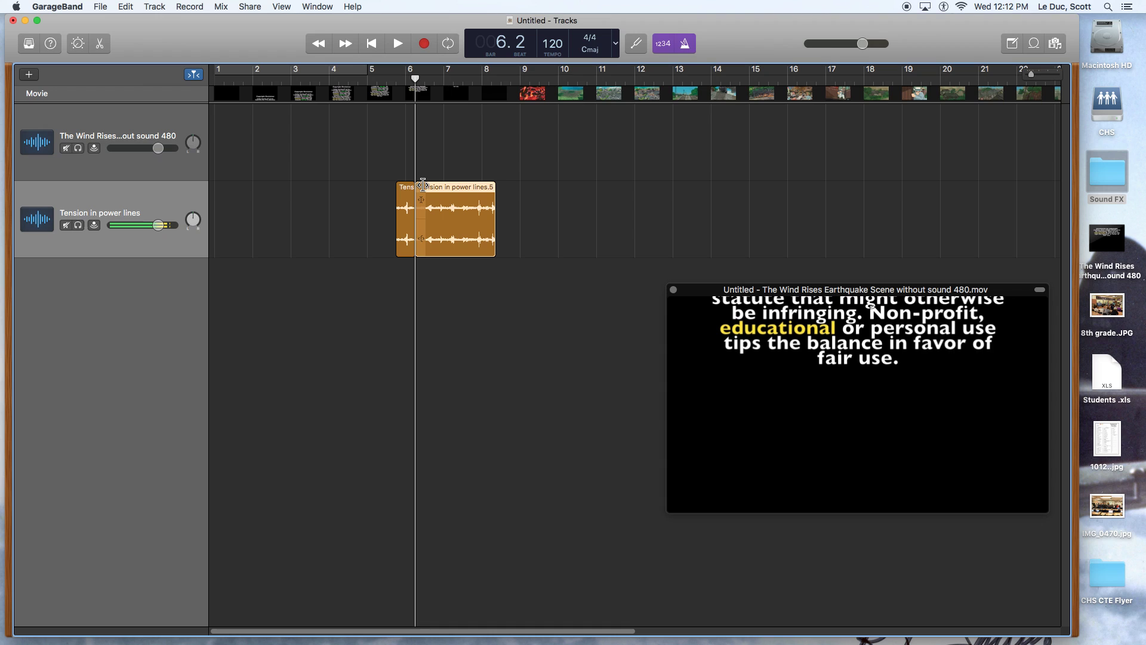
key("Delete")
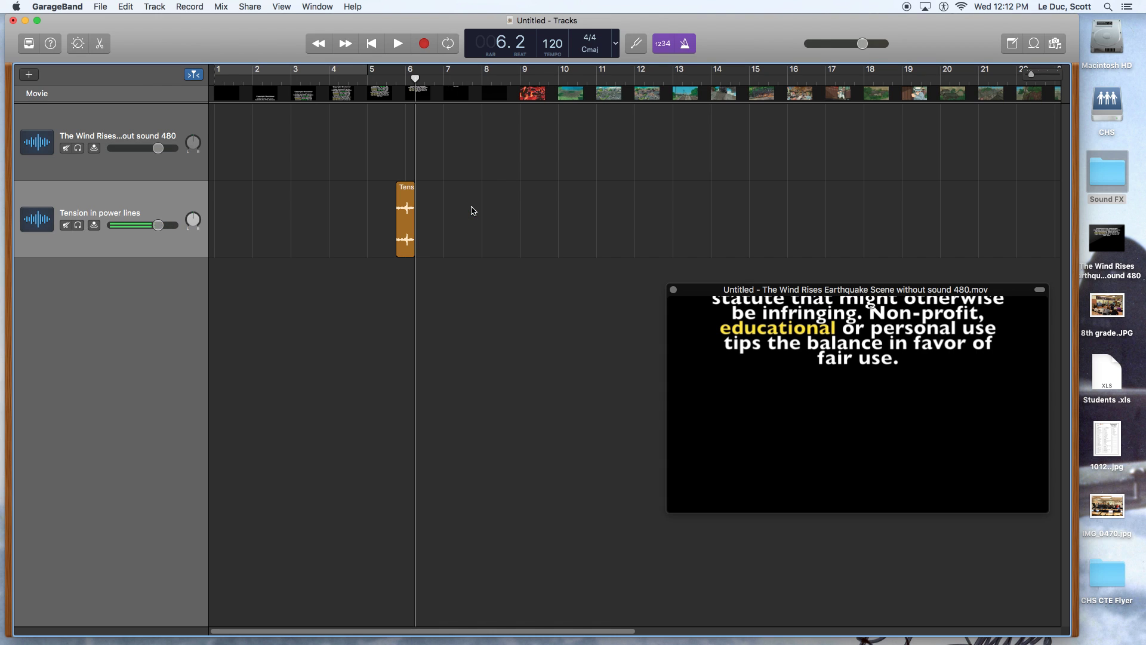
left_click(410, 189)
left_click_drag(399, 197, 358, 197)
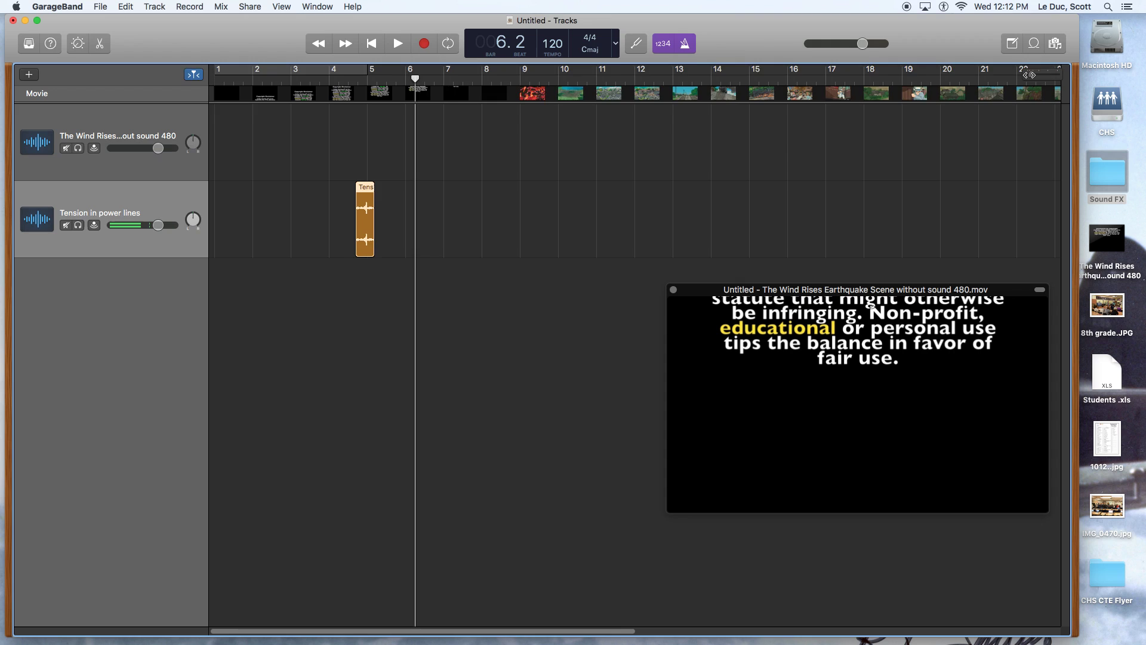
Zoom in and cut away the part of the Tension clip before beat 4.4.
left_click_drag(1029, 75, 1040, 74)
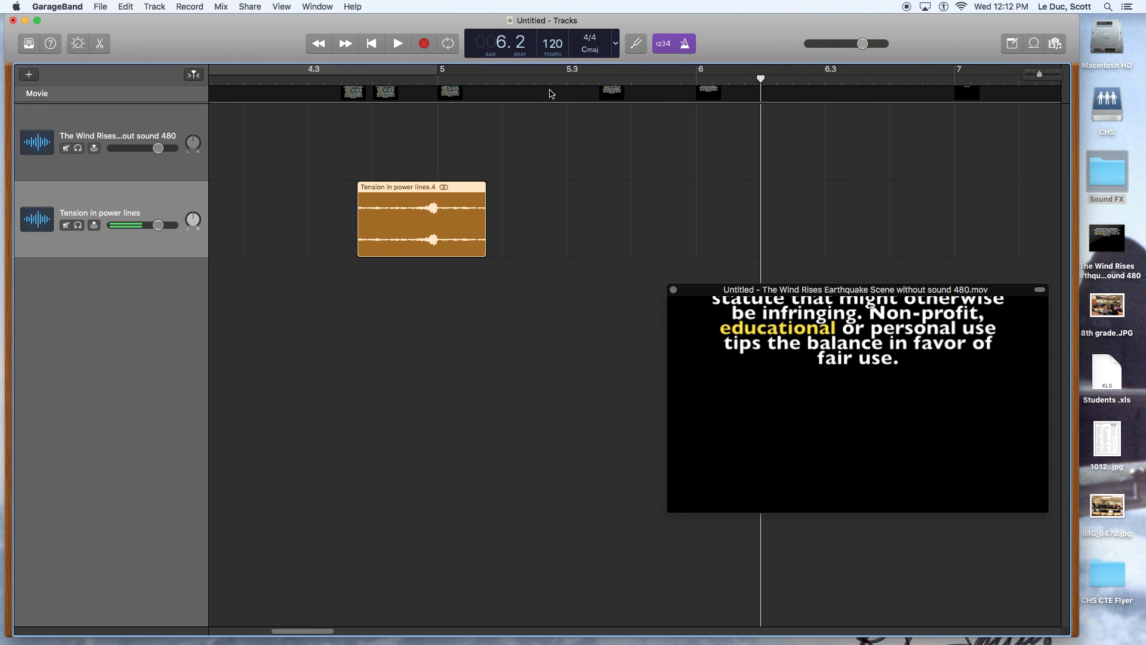
left_click(422, 78)
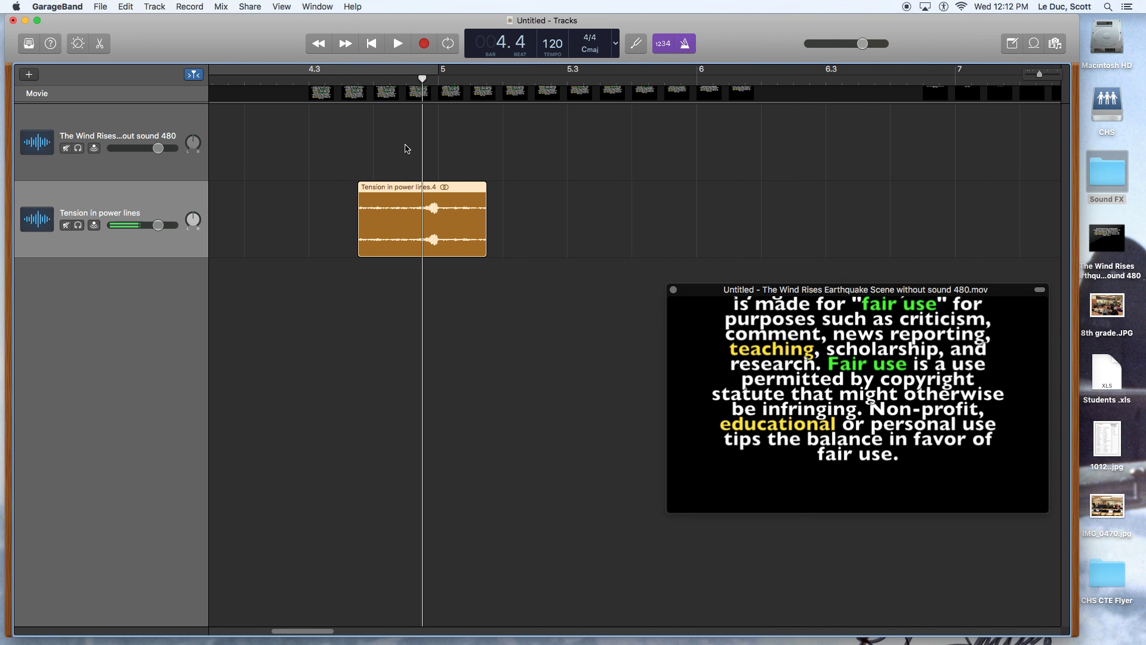
key("super+t")
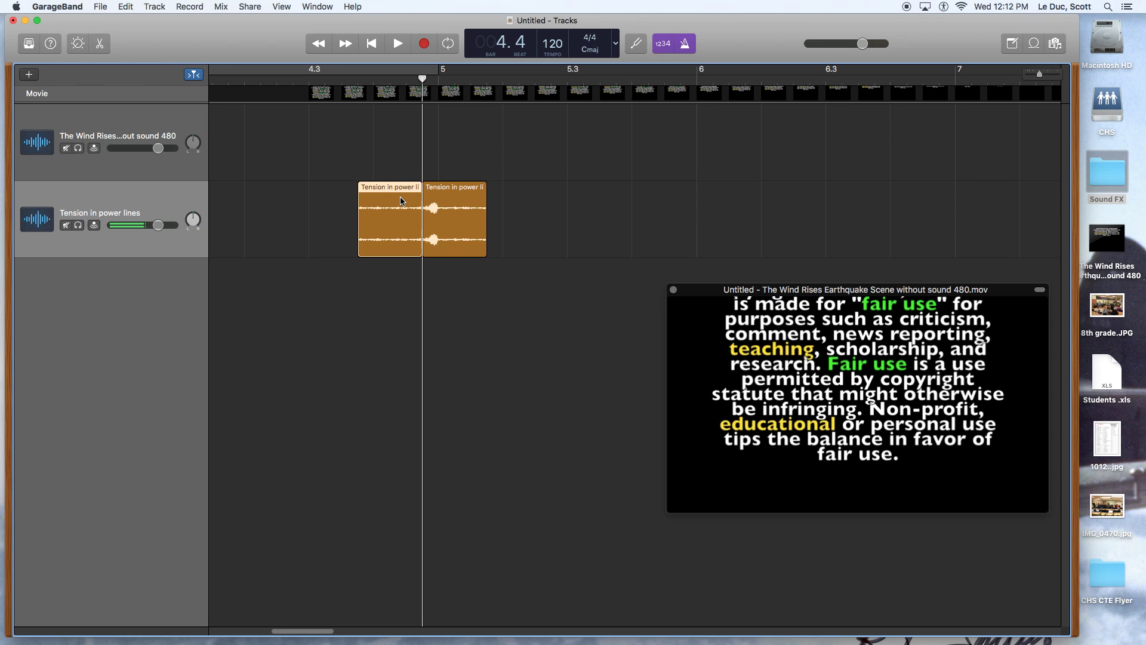
left_click(403, 201)
key("Delete")
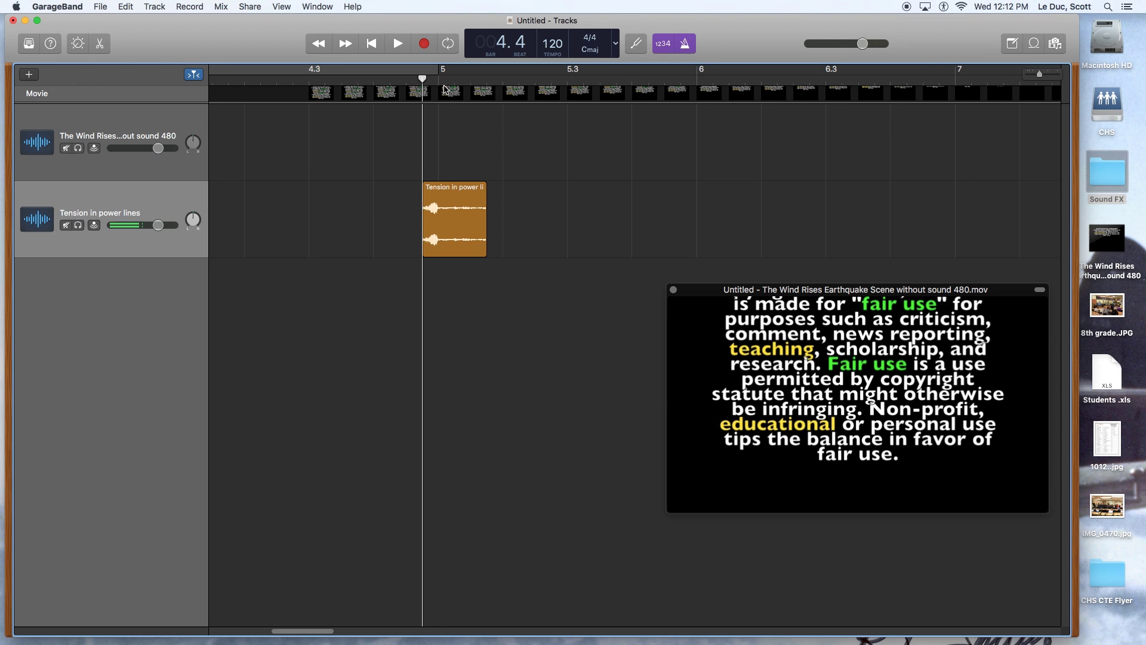
Cut away the part after beat 5.1, keeping the track, and slide the clip to near 4.3.
left_click(442, 82)
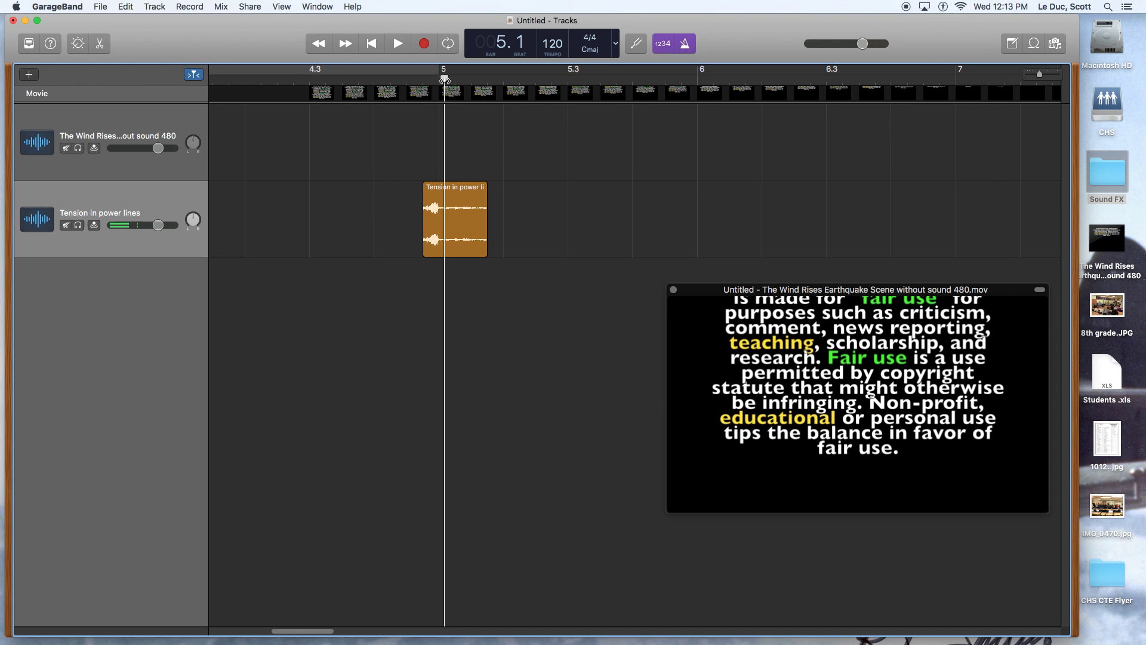
key("super+Delete")
left_click(606, 221)
left_click(463, 210)
key("super+t")
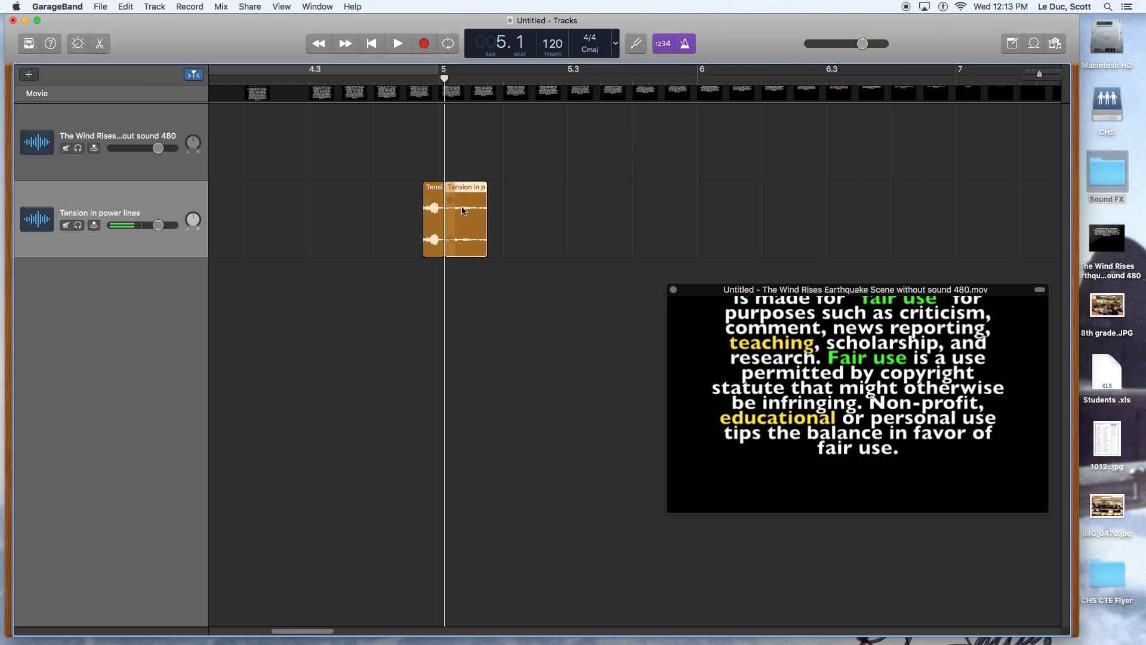
key("Delete")
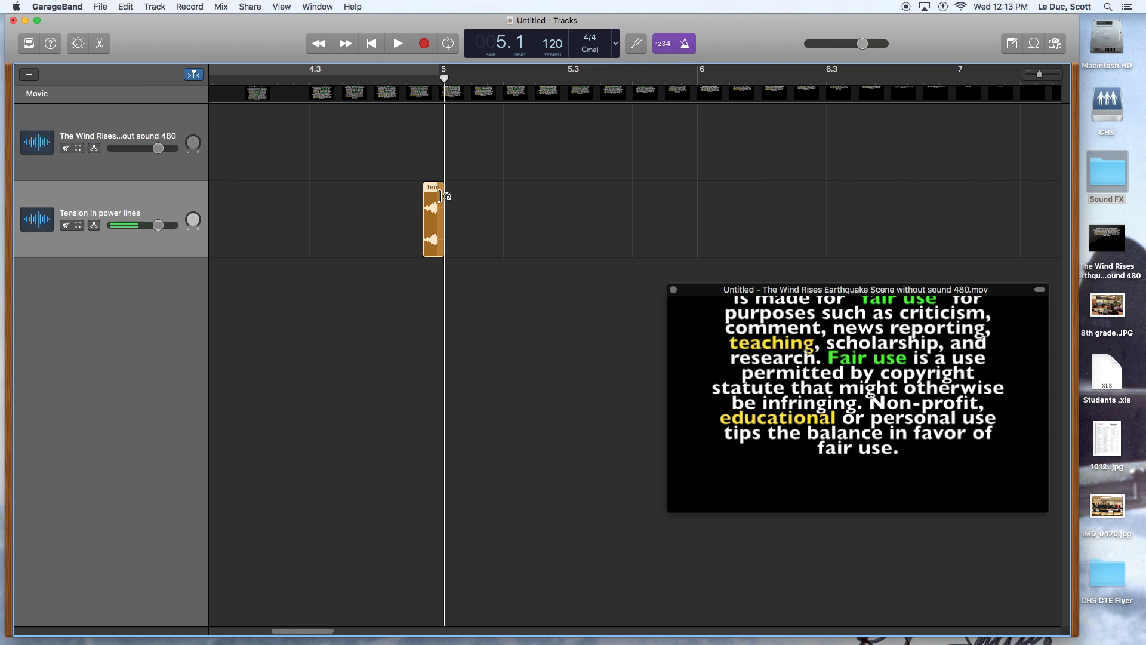
left_click_drag(426, 188, 359, 188)
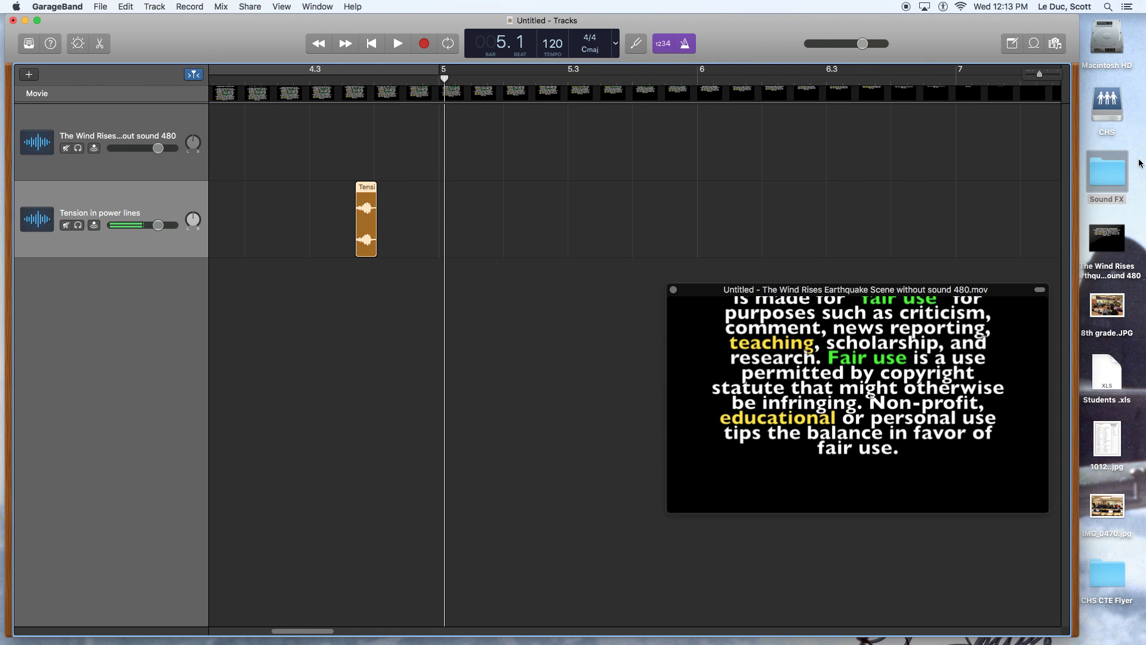
Bring Train from Sound FX into the project, then delete the region that landed on the Tension track.
double_click(1108, 174)
left_click(812, 269)
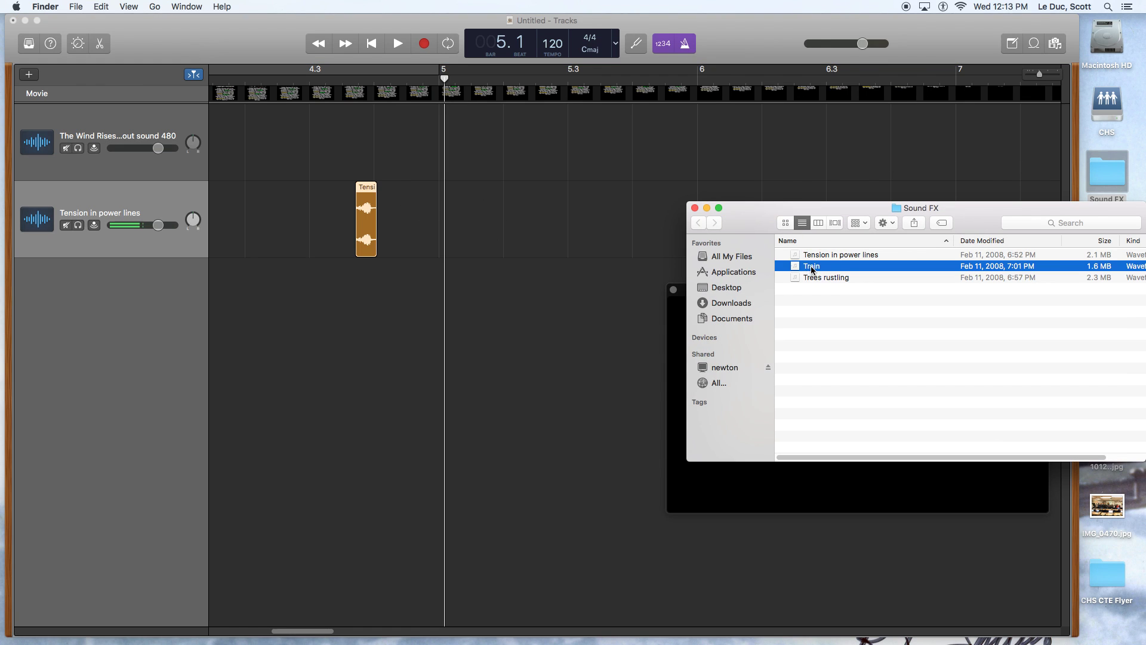
left_click_drag(812, 270, 569, 227)
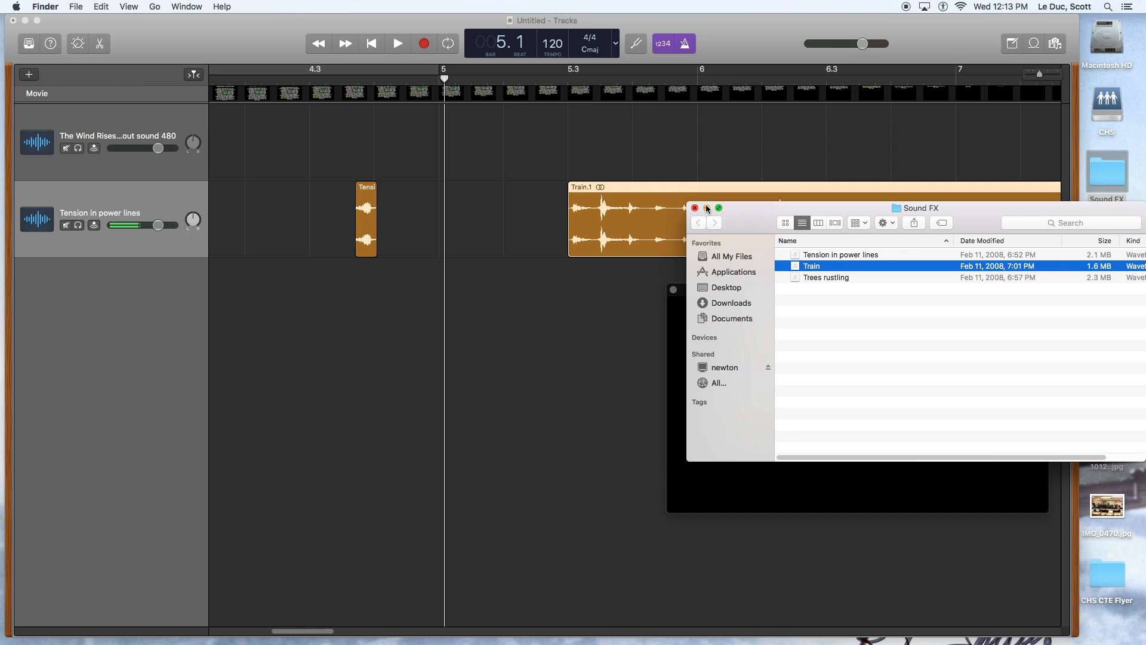
left_click(707, 208)
left_click_drag(723, 190, 643, 190)
left_click(642, 189)
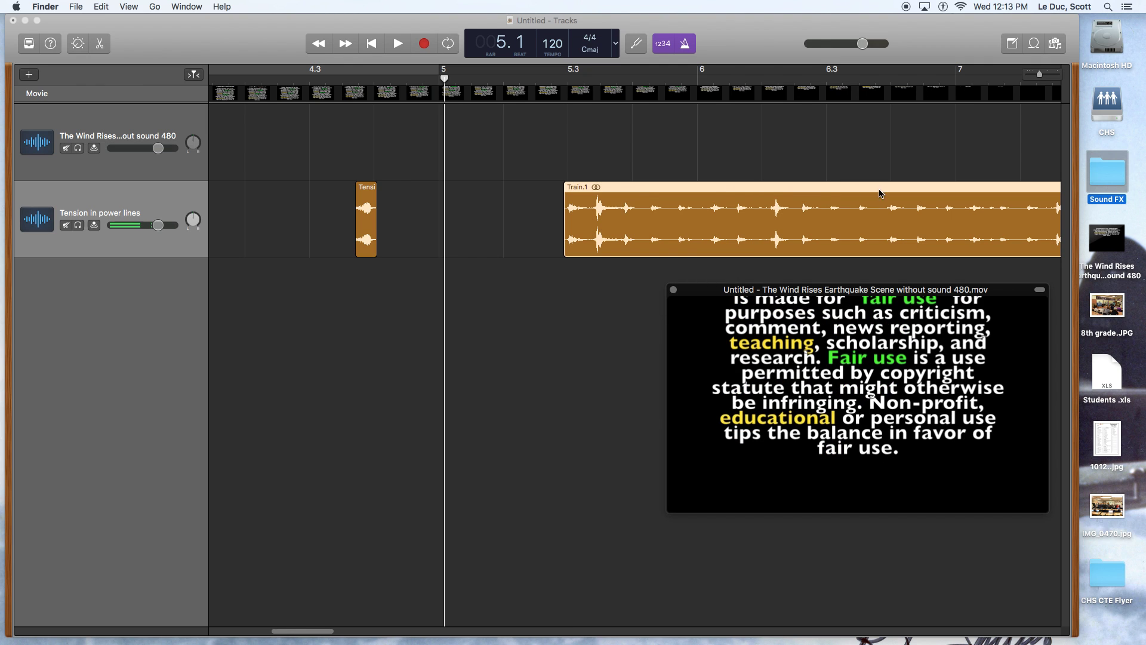
key("Delete")
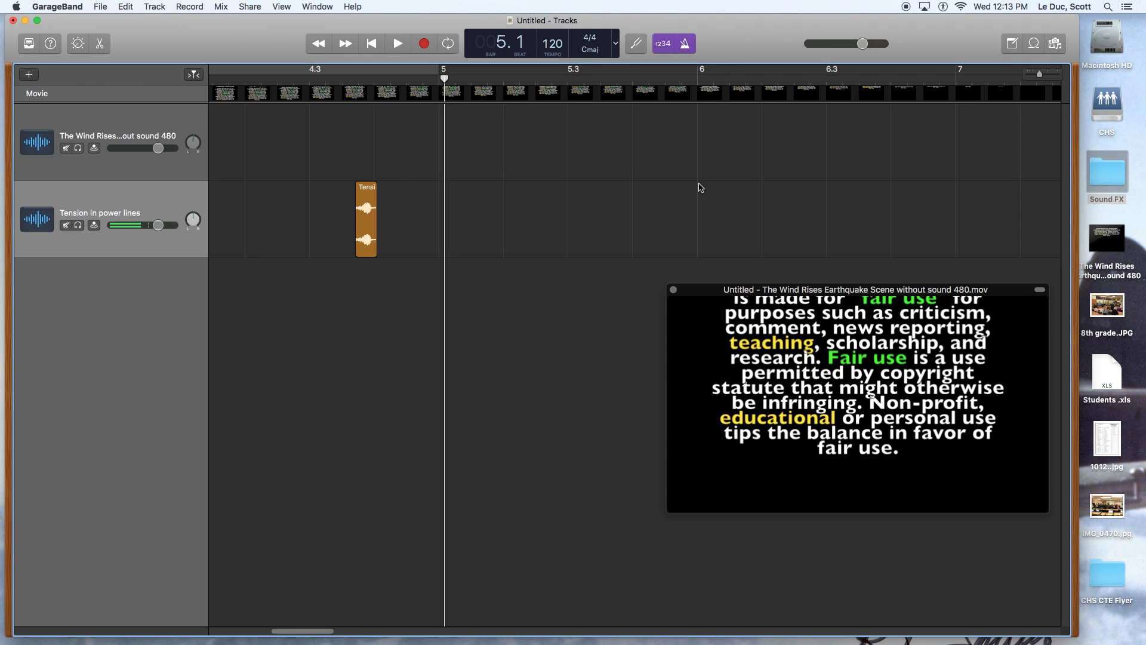
Add the Train sound on a new Train_1 track and move its region earlier, near 4.2.
double_click(1104, 174)
left_click_drag(839, 258, 533, 336)
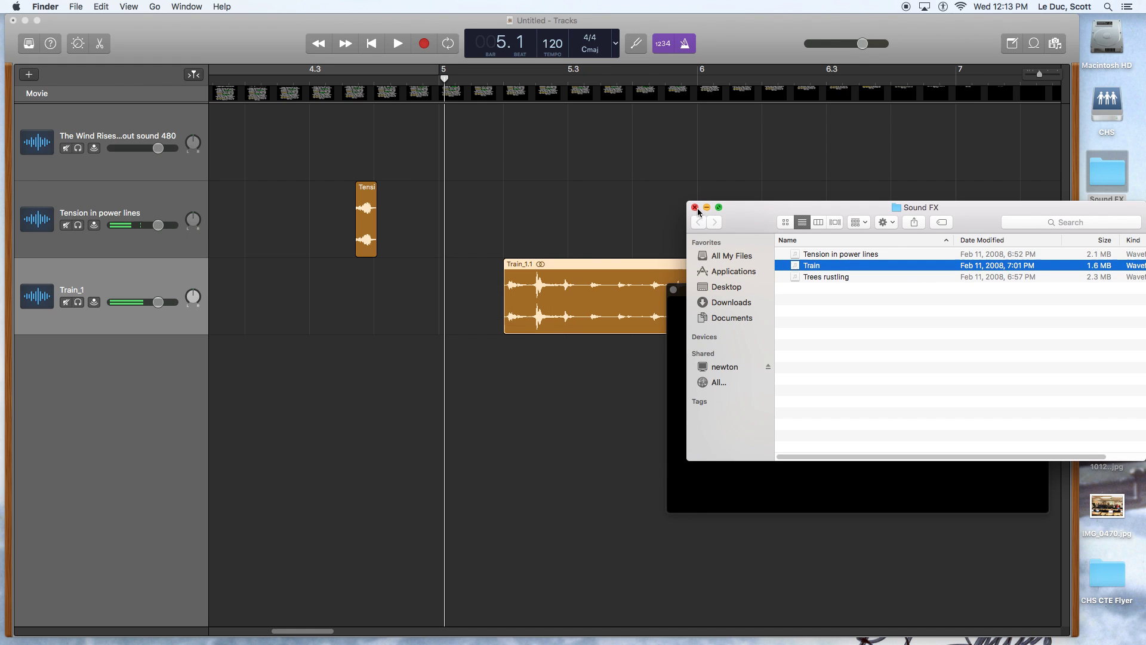
left_click(695, 207)
left_click_drag(681, 266, 428, 264)
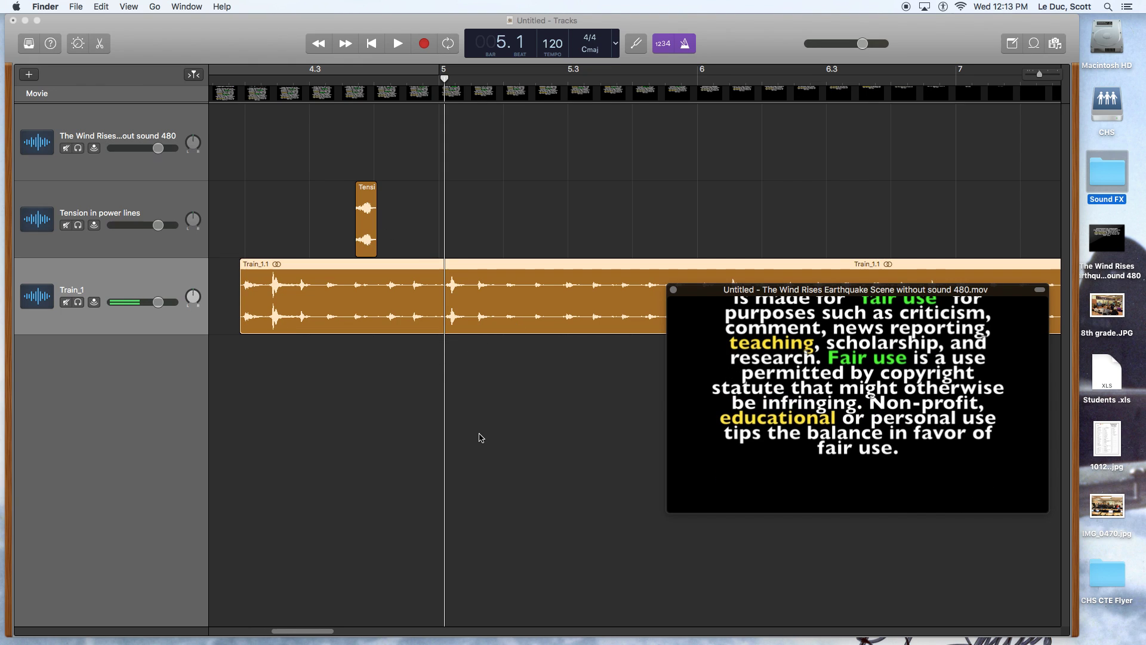
Move the playhead back through 4.3 to beat 4.2, at the Train sound's first hit.
left_click_drag(446, 79, 342, 79)
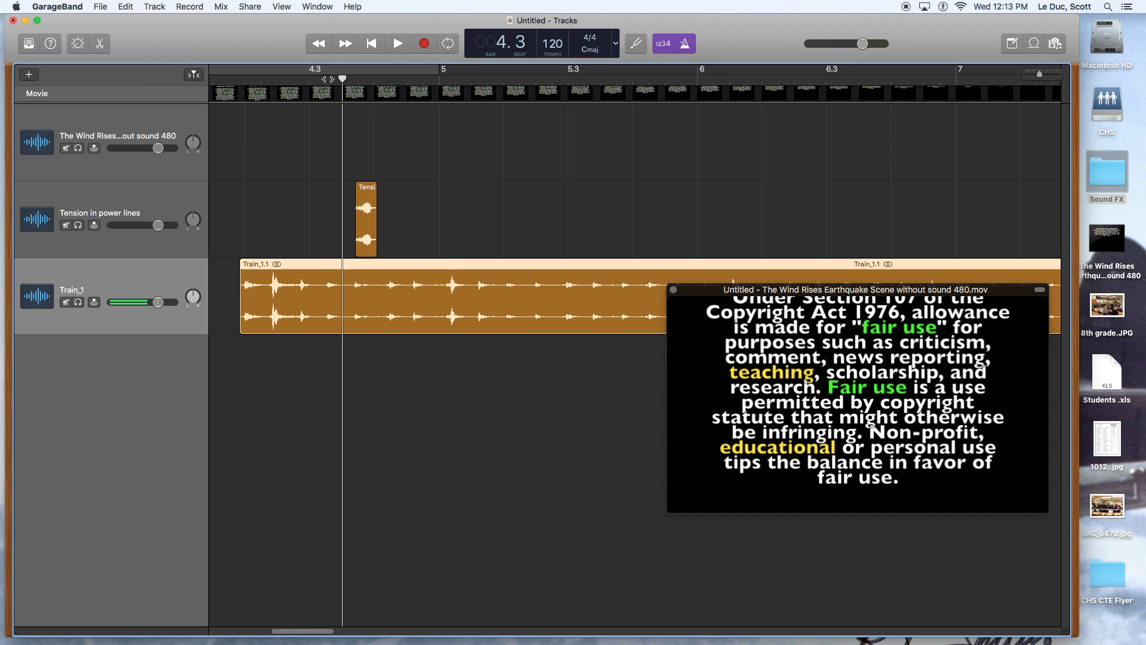
left_click_drag(327, 79, 280, 86)
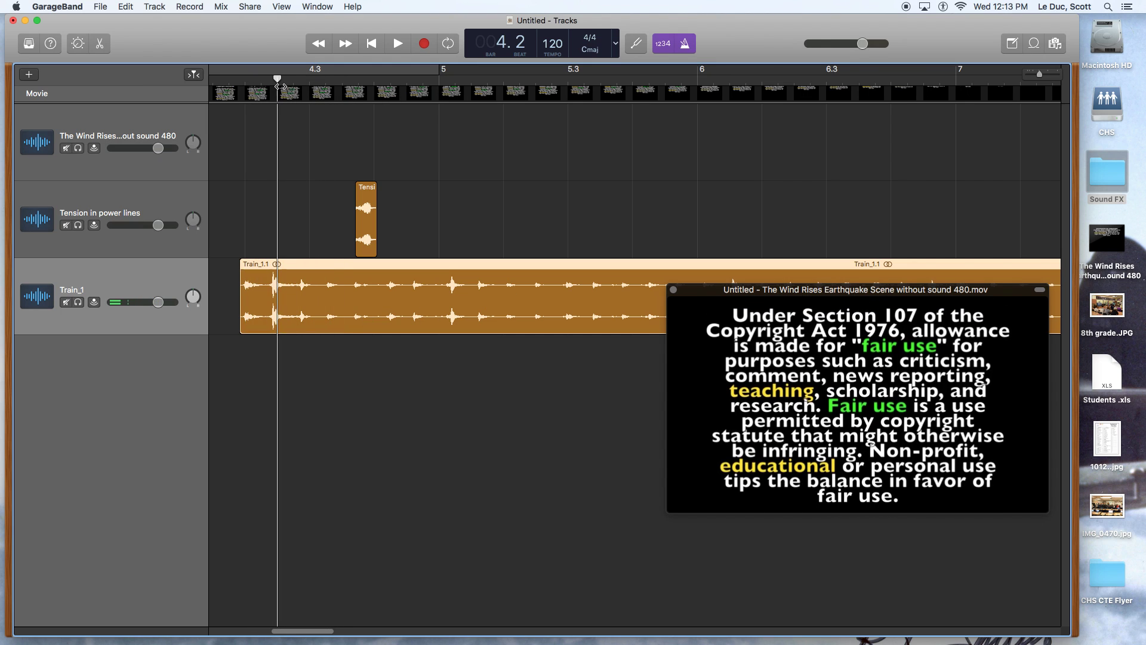
mouse_move(739, 361)
left_click(100, 6)
mouse_move(118, 147)
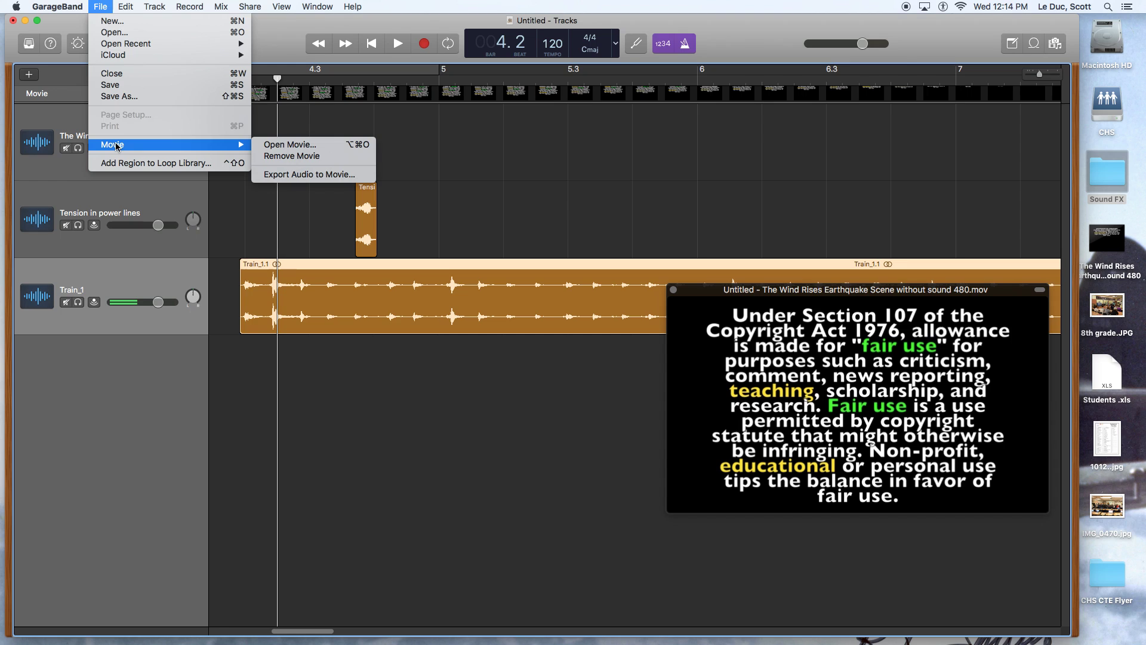
left_click(303, 175)
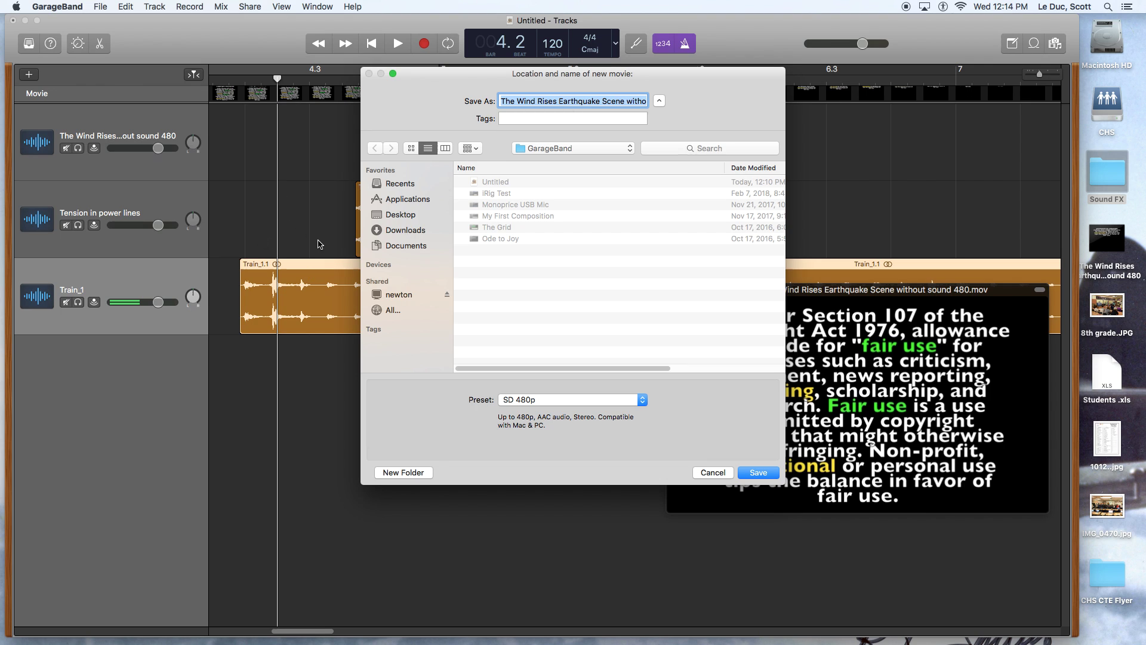
left_click(408, 213)
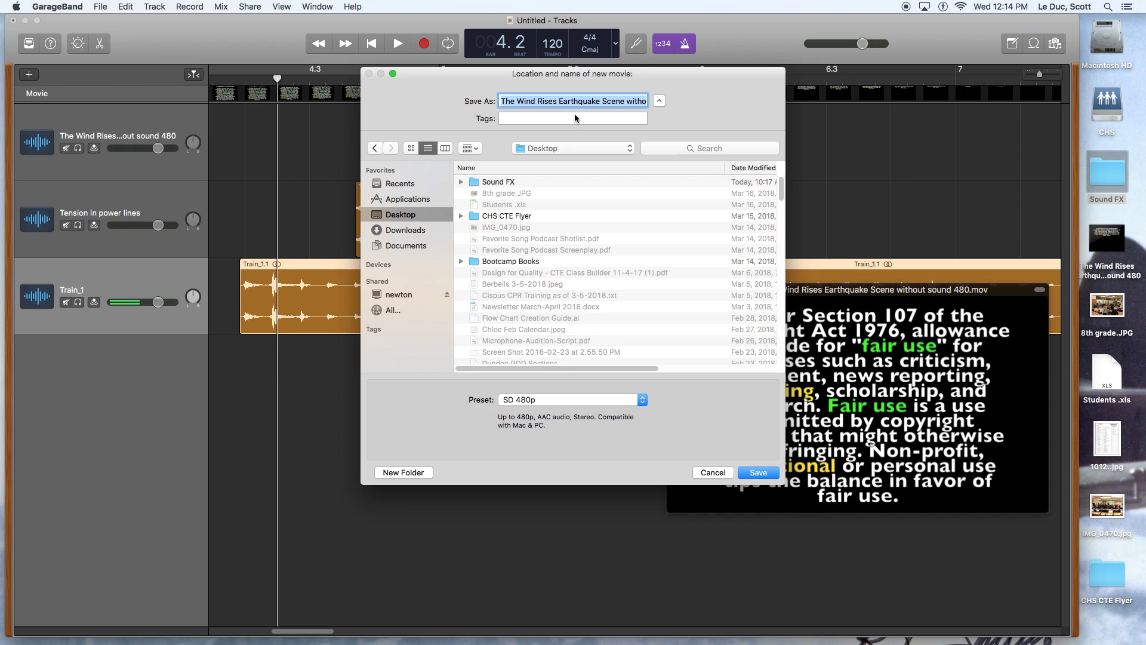
left_click(713, 473)
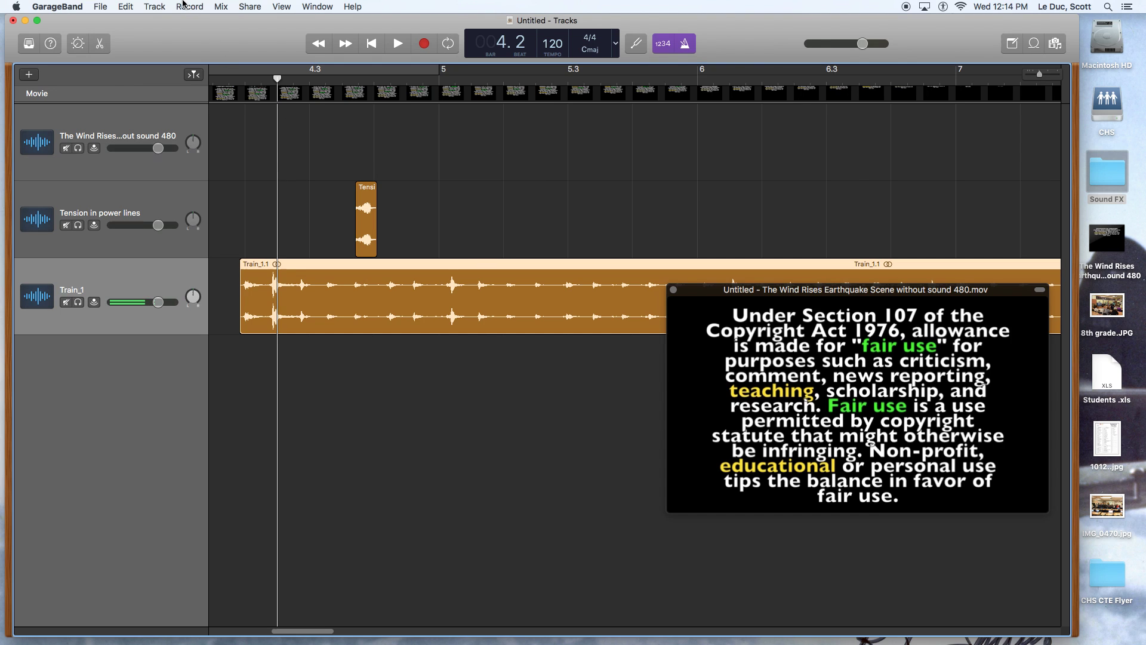
Create a new Software Instrument track from the Track menu's New Track command.
left_click(156, 6)
left_click(161, 22)
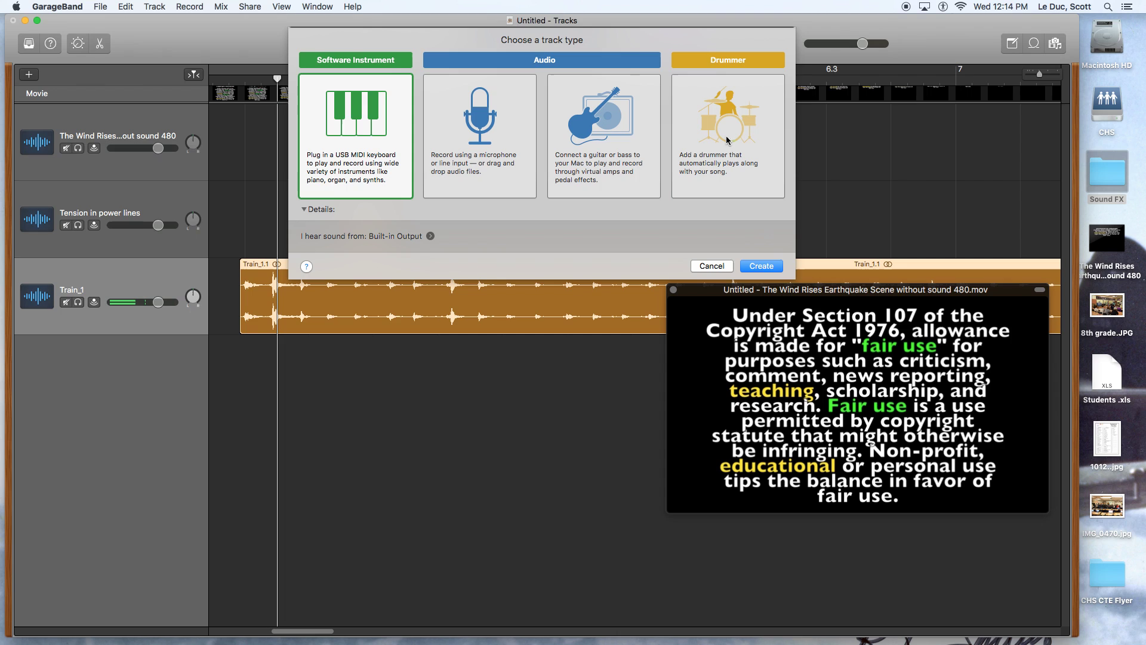
left_click(756, 265)
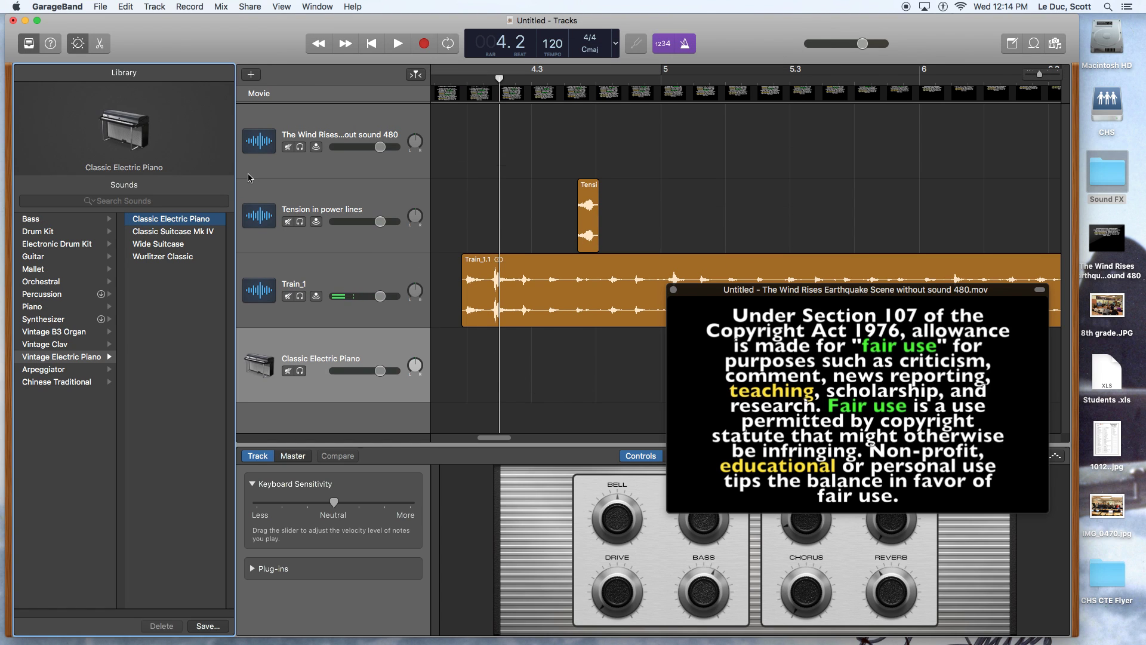
Show the Note Pad, switch between Smart Controls and the piano roll, then close the editor pane.
left_click(283, 6)
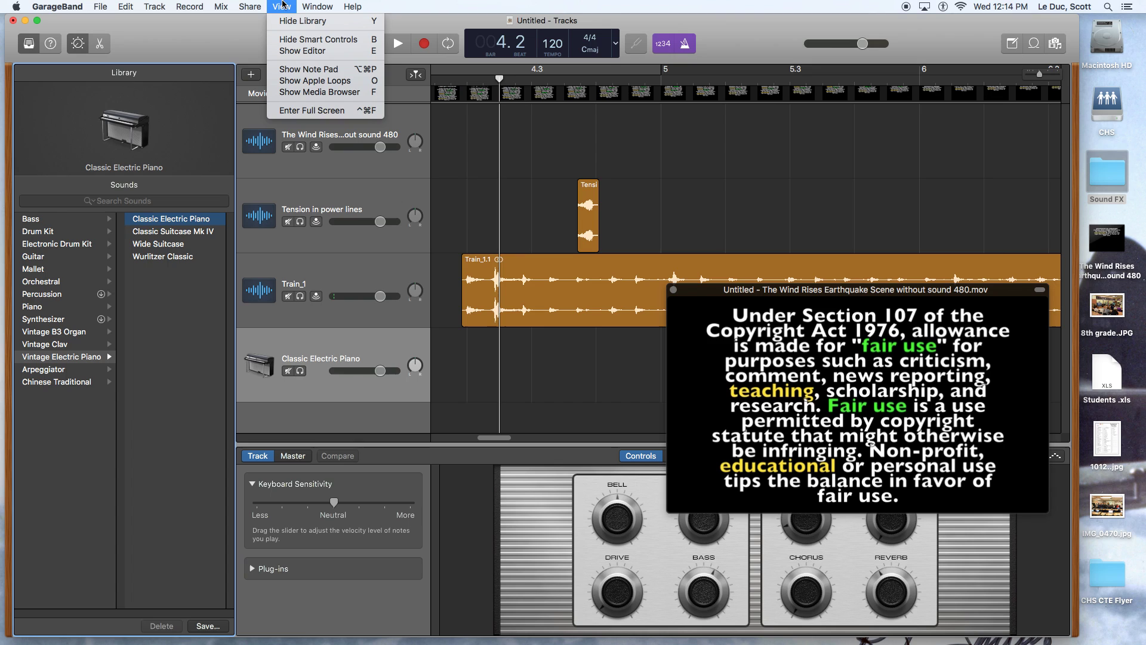
left_click(295, 71)
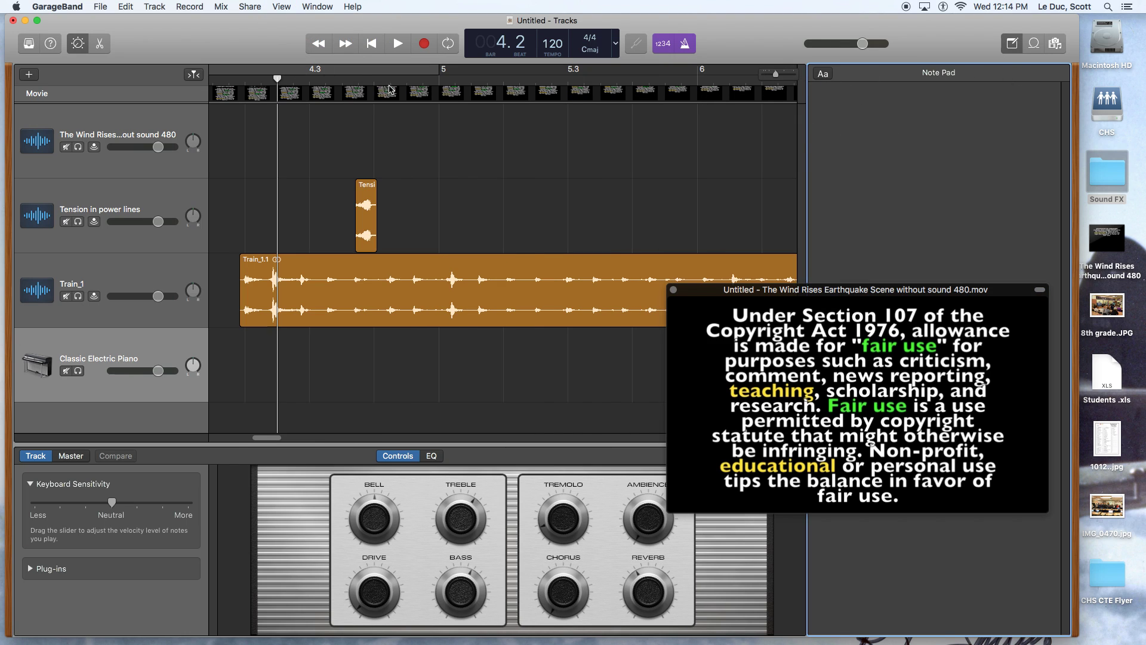
left_click(95, 44)
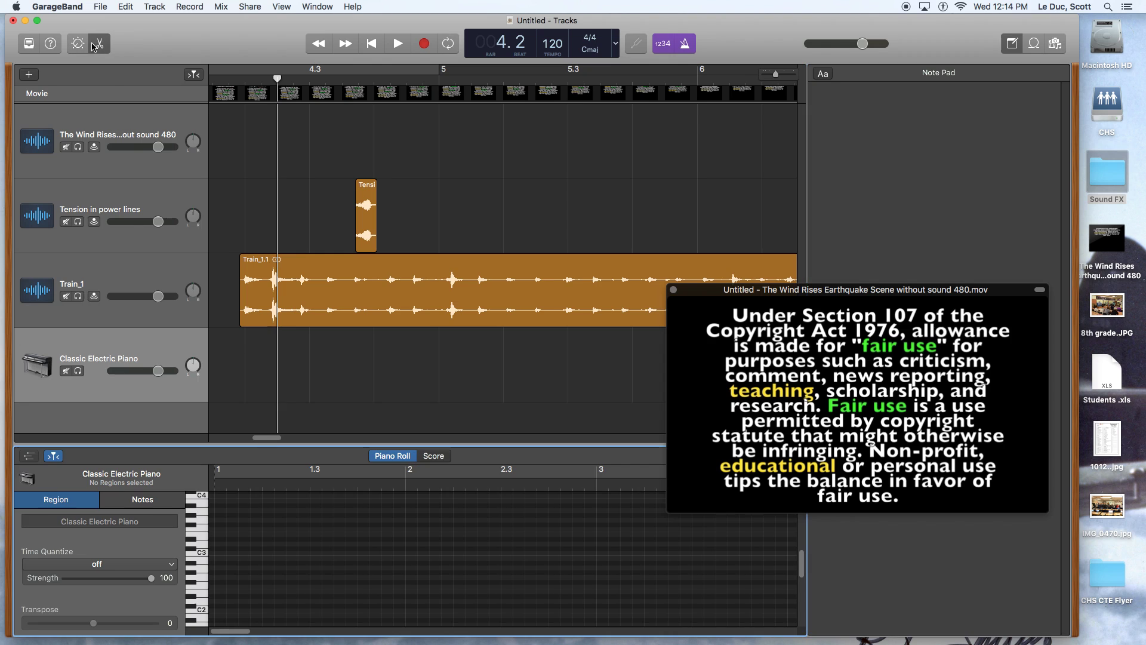
left_click(78, 44)
left_click(95, 45)
left_click(78, 46)
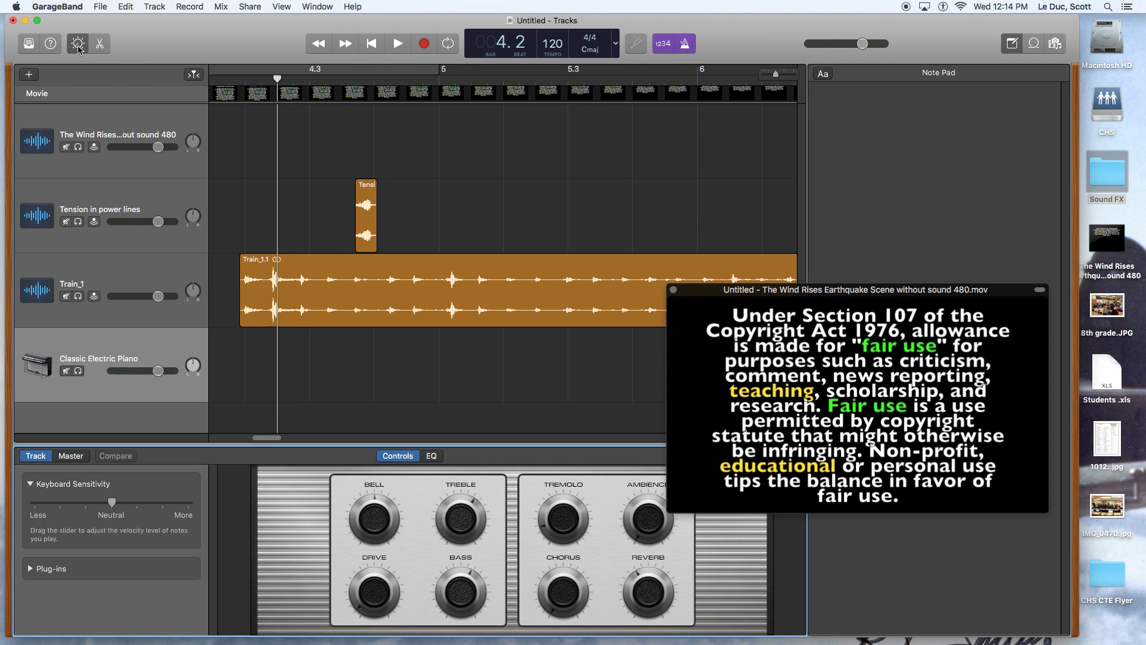
left_click(101, 47)
left_click(102, 47)
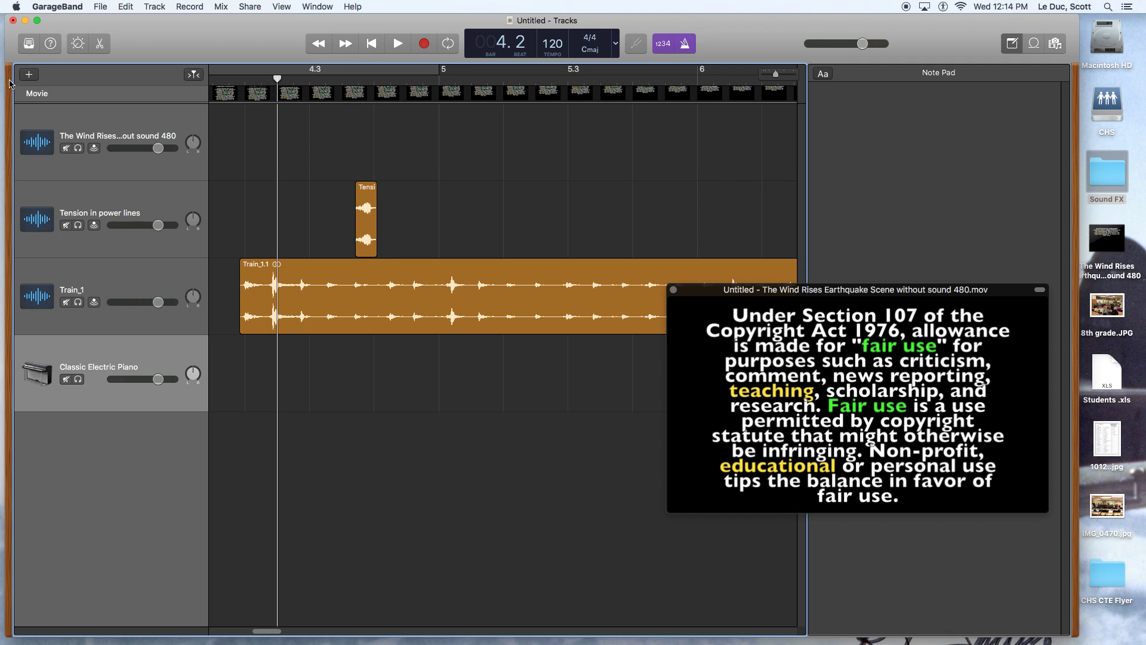
Hide the Note Pad, show the on-screen keyboard, play a test note, and move it below the tracks.
left_click(1012, 44)
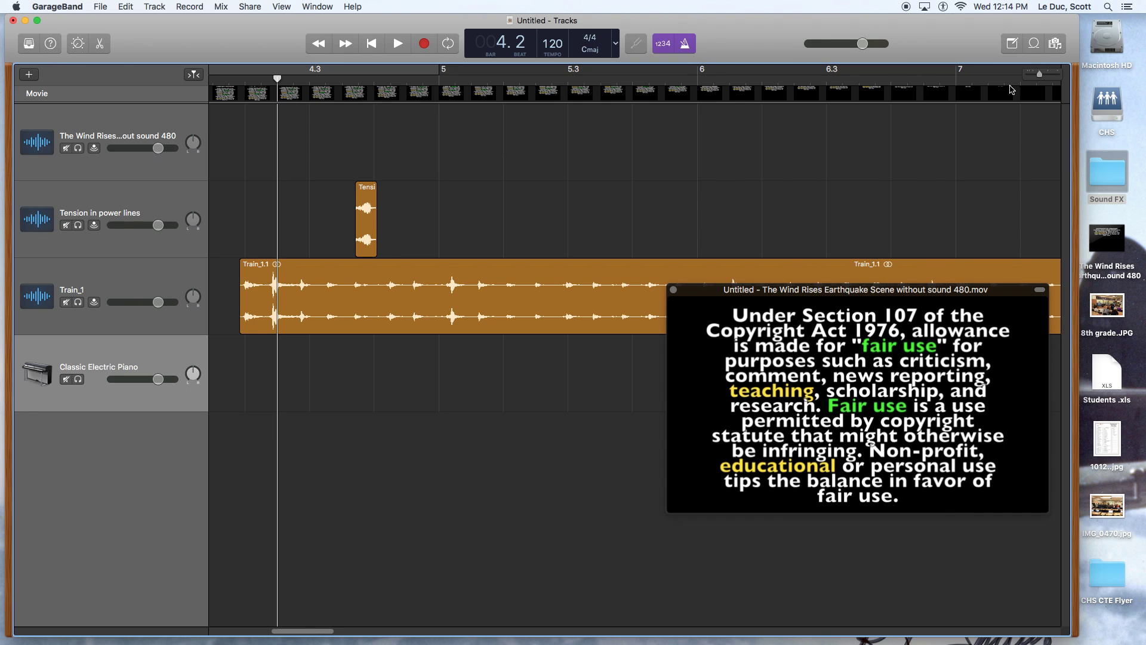
left_click(154, 6)
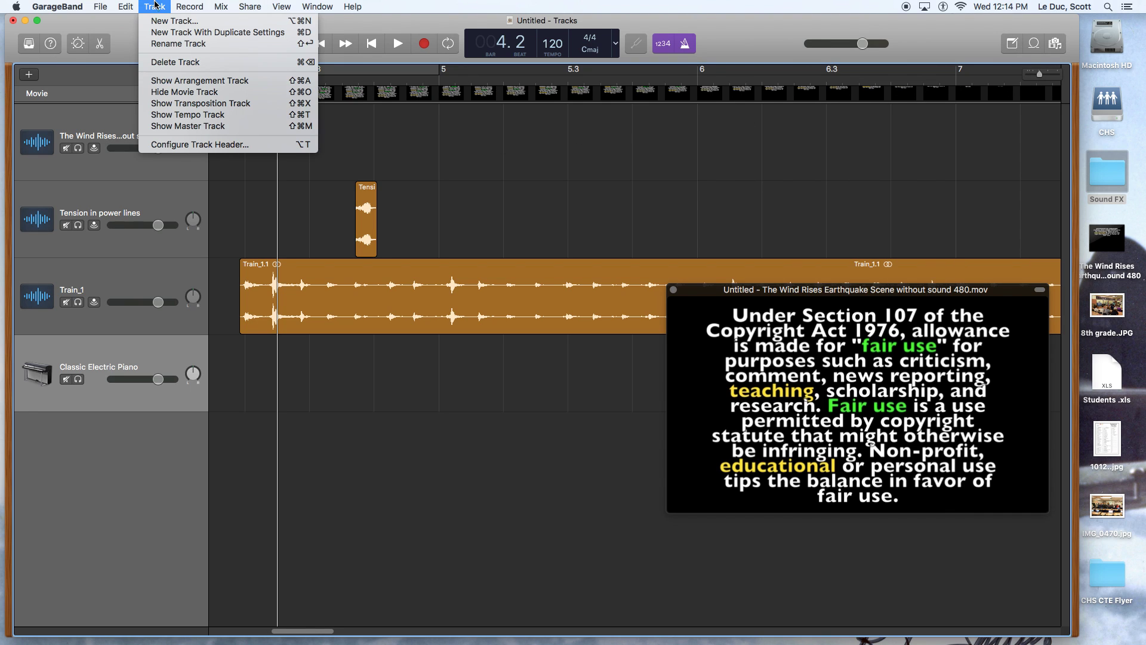
left_click(147, 357)
left_click(281, 6)
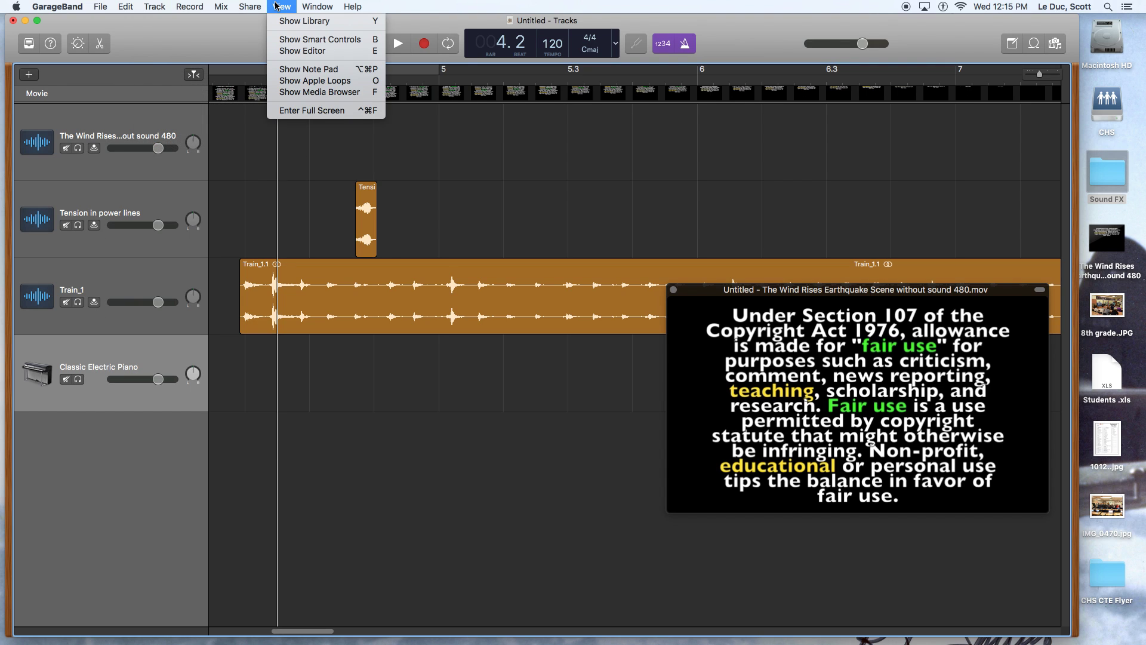
mouse_move(317, 6)
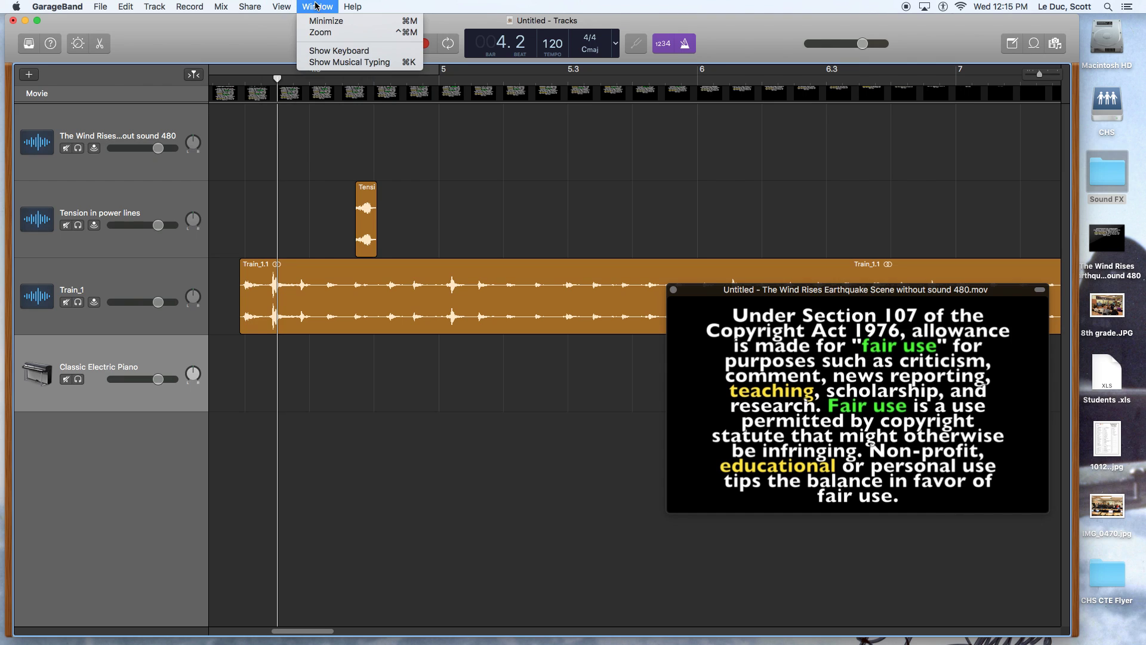
left_click(327, 52)
left_click(559, 269)
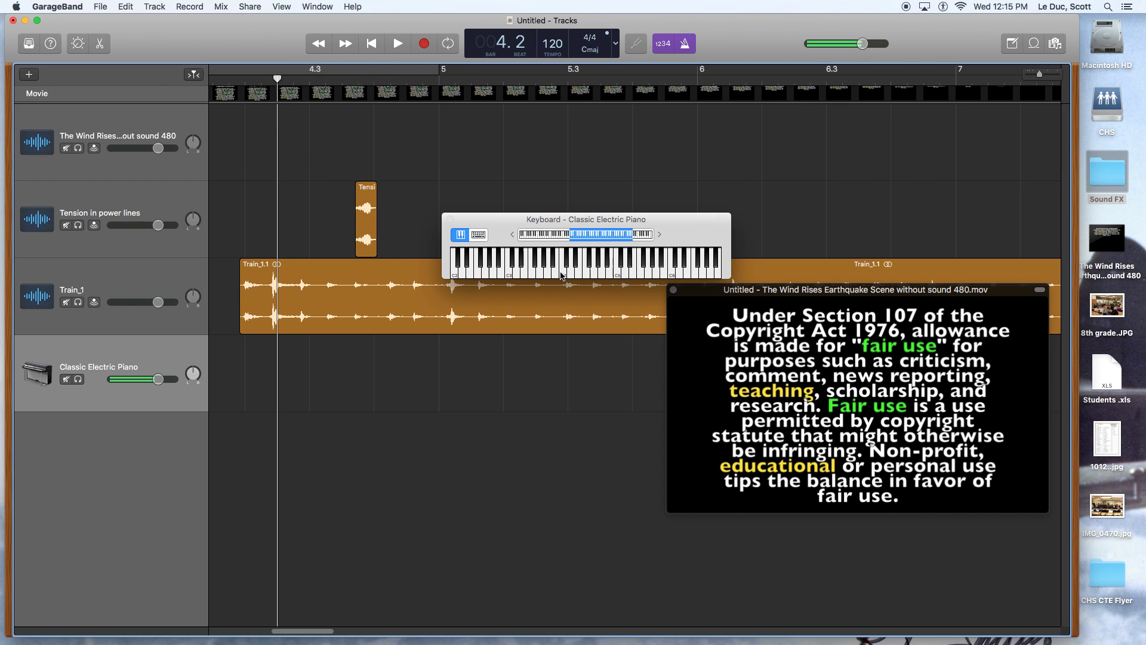
left_click_drag(544, 218, 406, 362)
Browse the Library's Drum Kit, Guitar and Orchestral sounds, reposition the keyboard, then hide the Library.
left_click(28, 43)
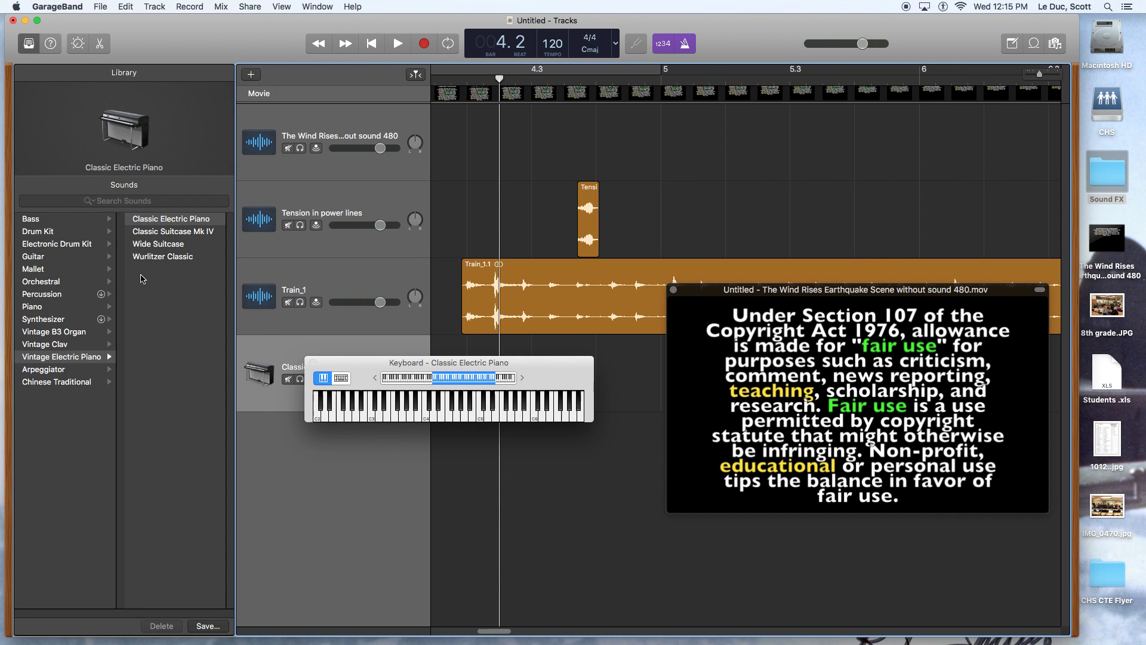
left_click_drag(361, 366, 382, 377)
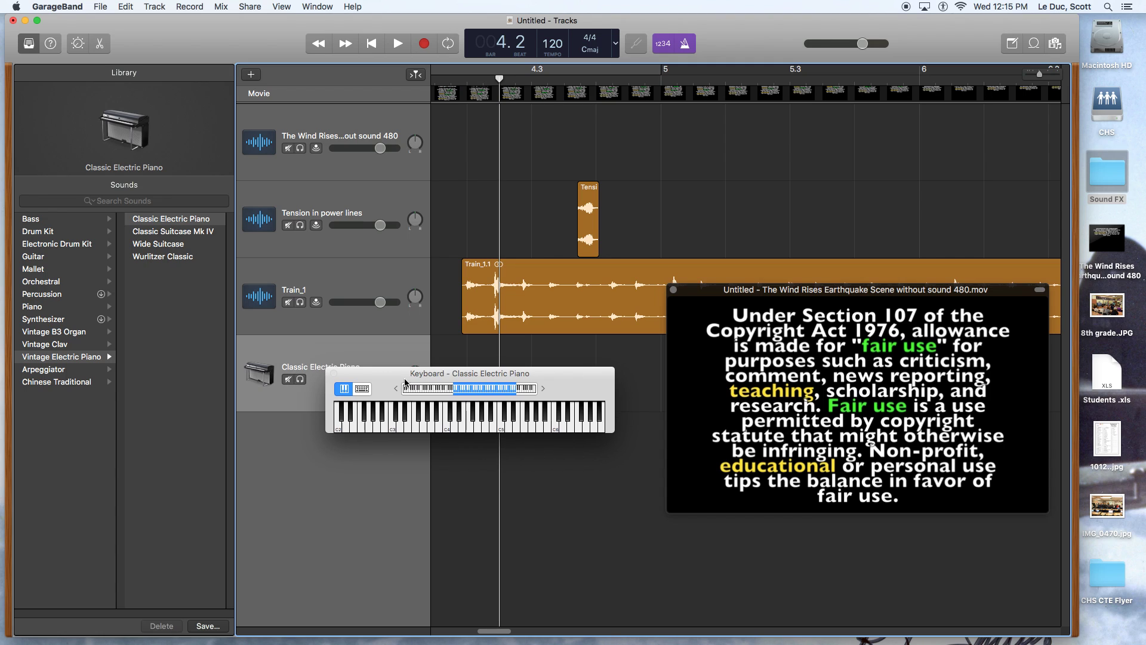
left_click(39, 232)
left_click(33, 257)
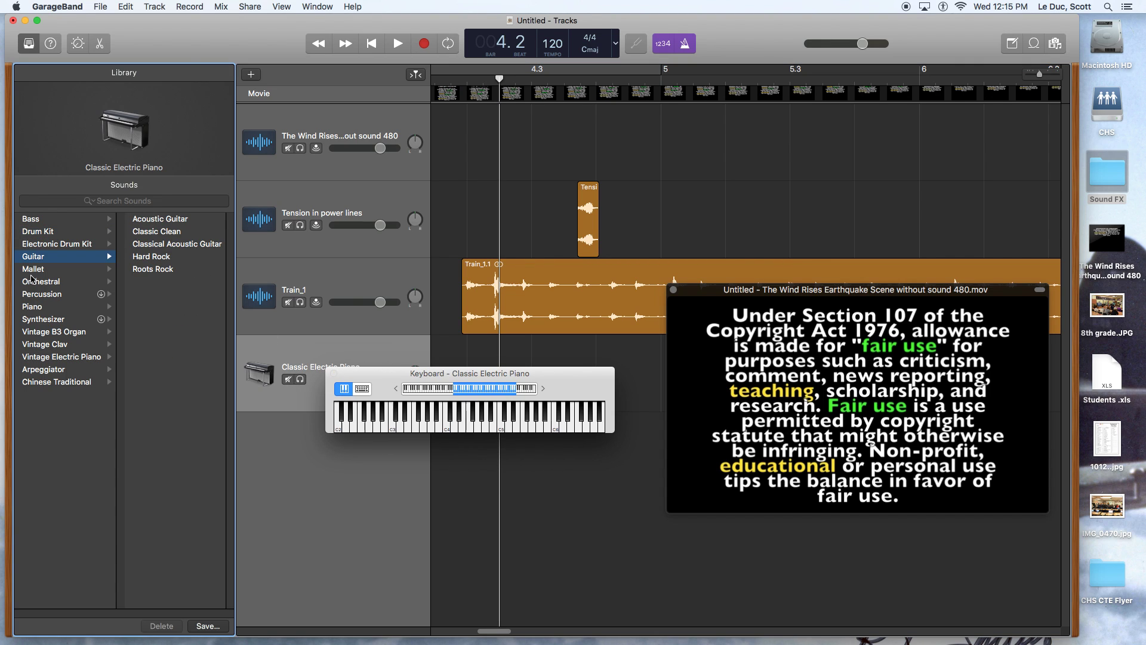
left_click(34, 281)
mouse_move(197, 115)
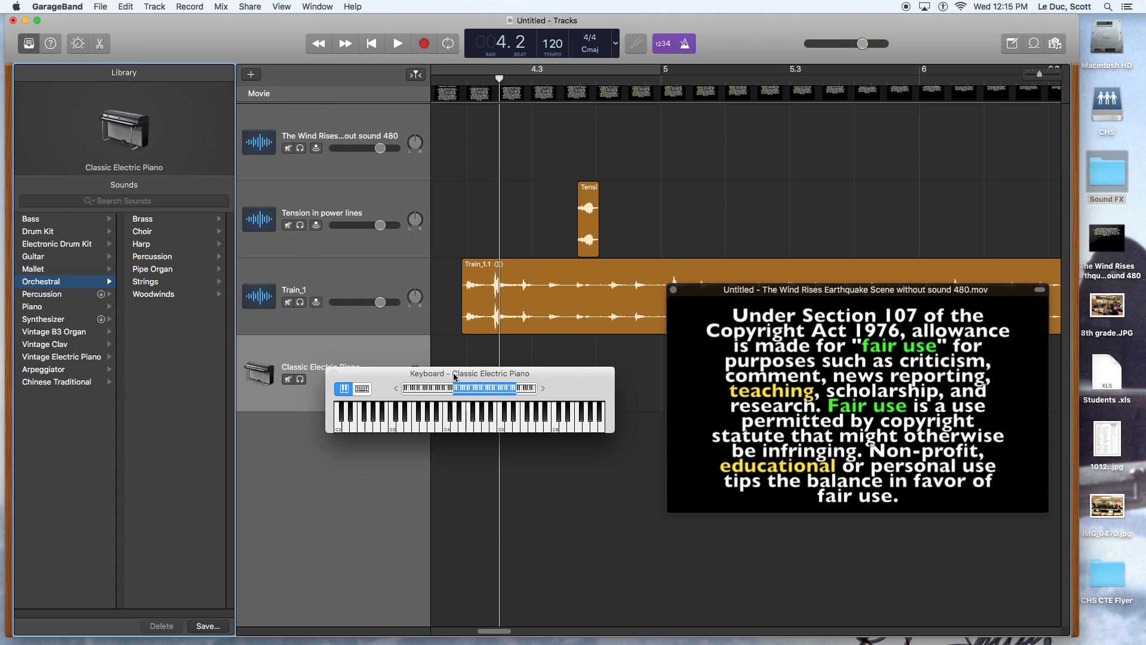
left_click_drag(565, 379, 665, 457)
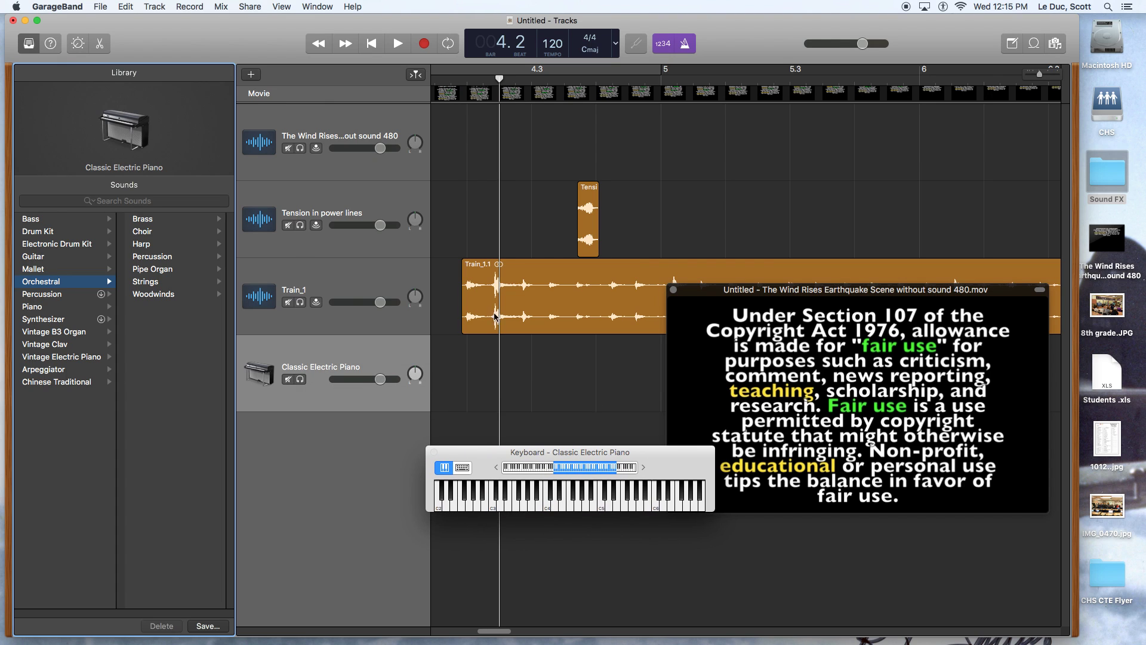
left_click(29, 43)
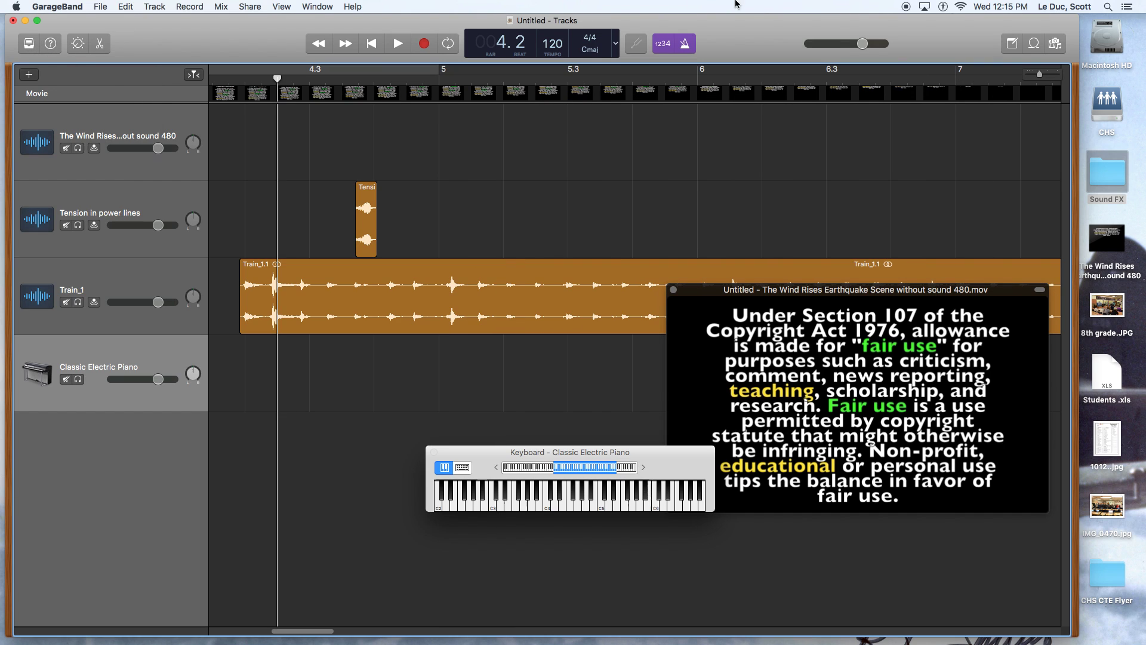